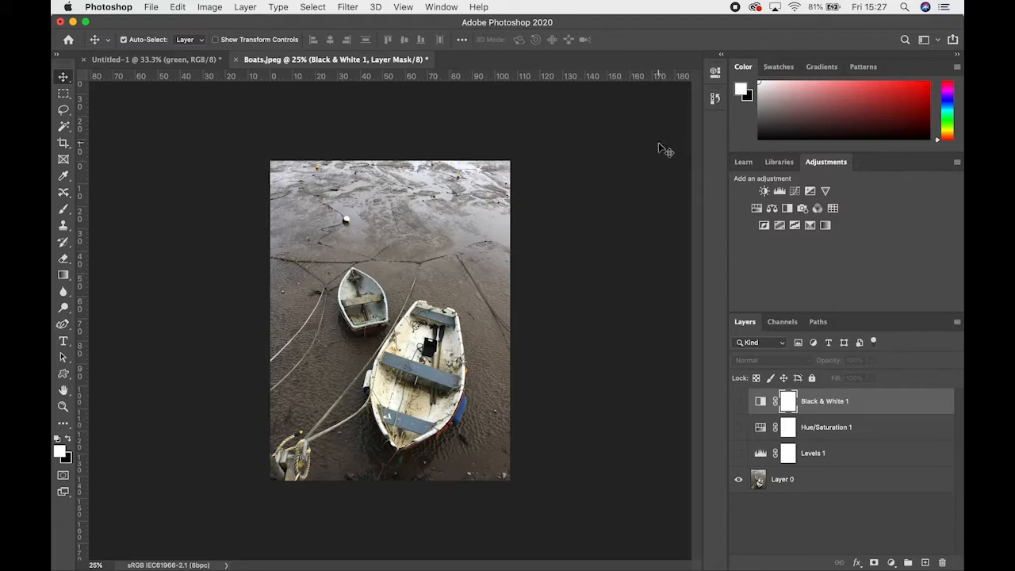
# Display the color swatches instead of the color field and browse through the preset groups
pyautogui.click(780, 69)
pyautogui.click(743, 69)
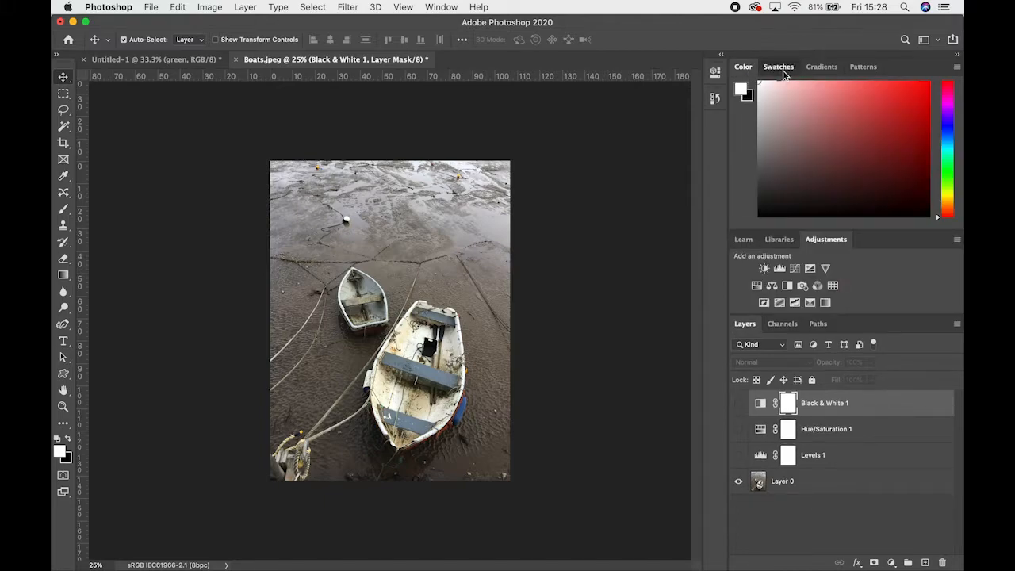
pyautogui.click(777, 67)
pyautogui.scroll(-2, 781, 119)
pyautogui.scroll(-1, 781, 118)
pyautogui.scroll(3, 781, 119)
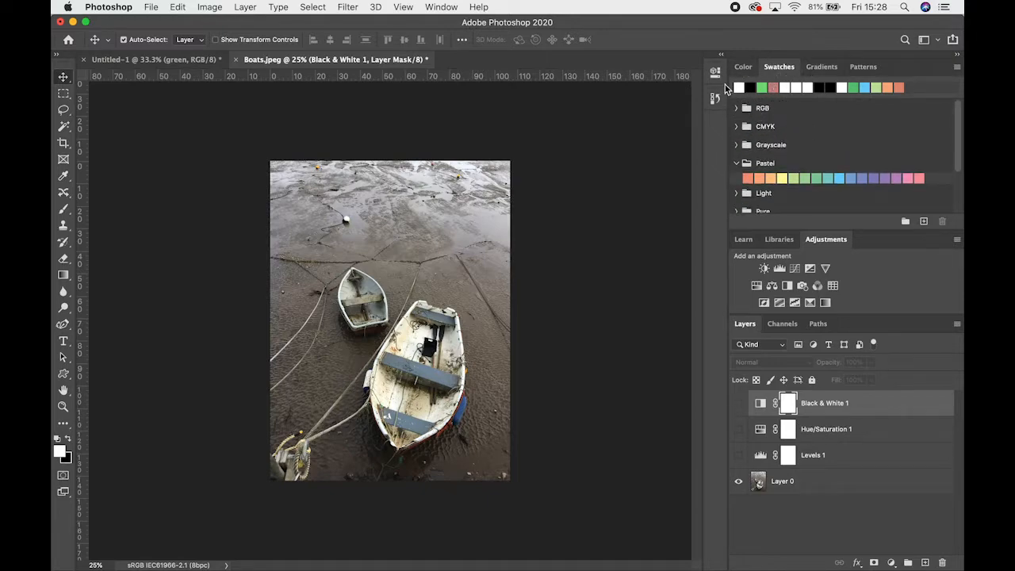
pyautogui.click(441, 10)
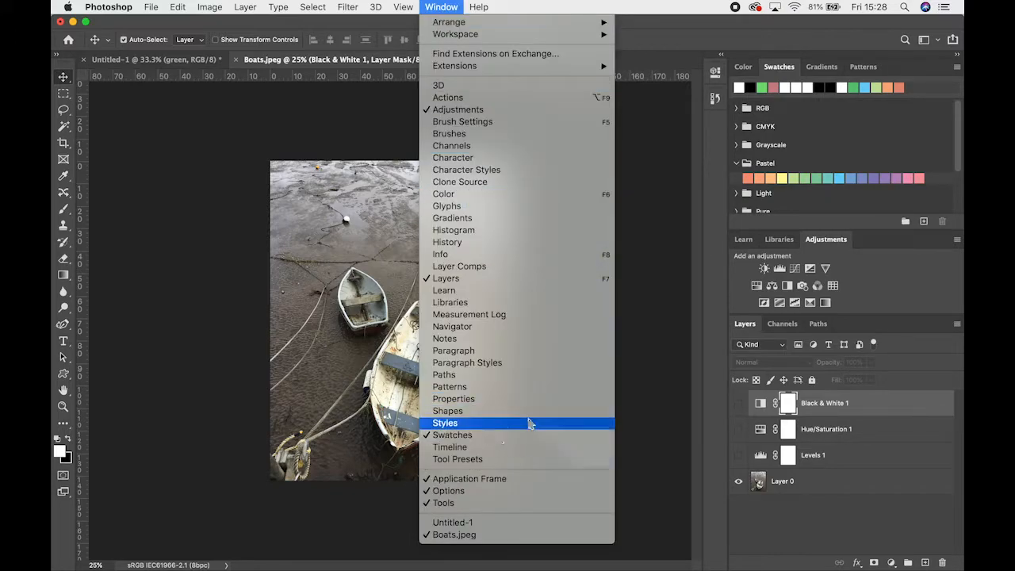
pyautogui.click(830, 148)
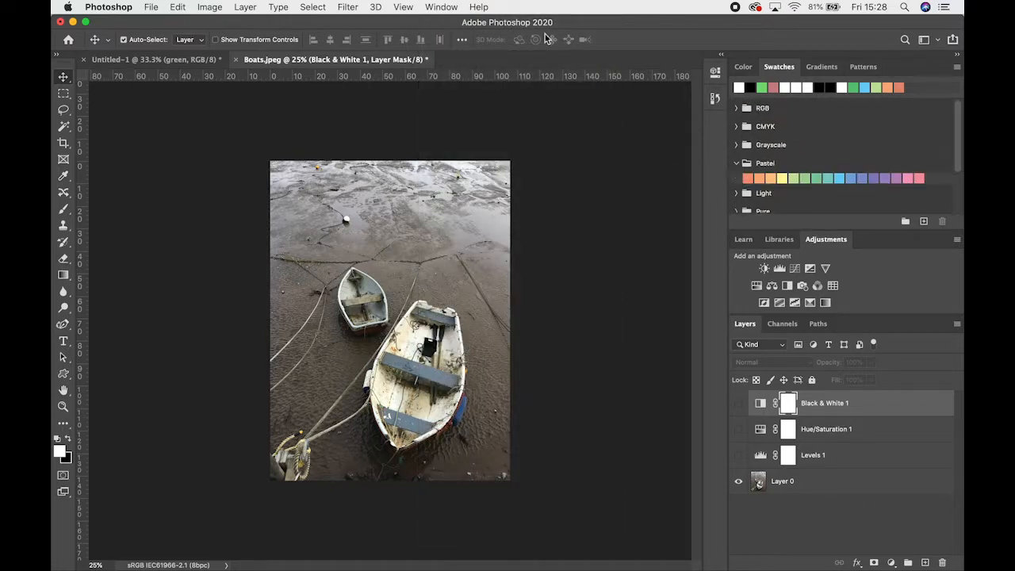
pyautogui.click(441, 7)
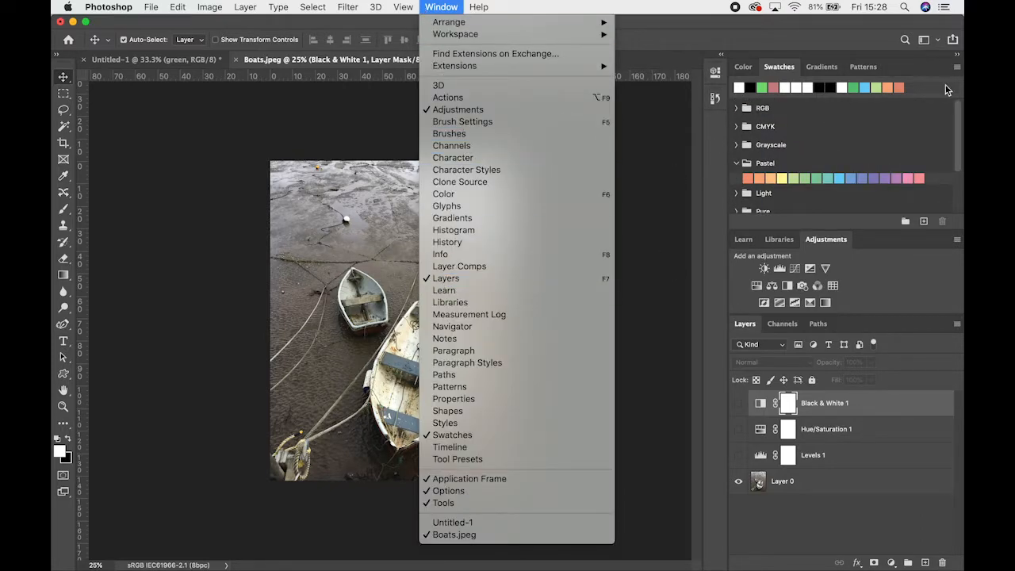
pyautogui.click(888, 176)
pyautogui.scroll(-2, 888, 176)
pyautogui.scroll(3, 888, 176)
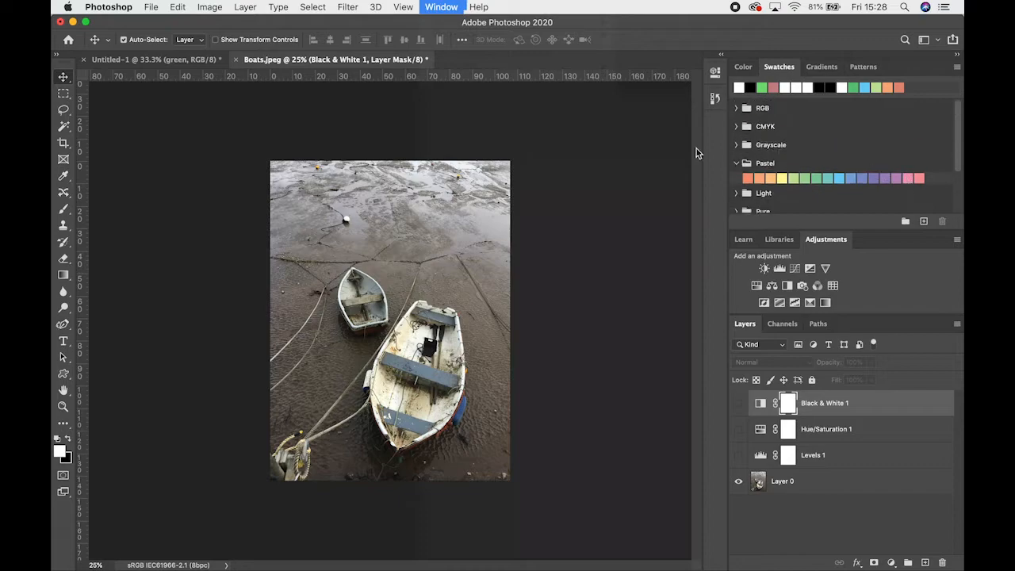
# Expand the RGB, CMYK, Dark, Pure and Light swatch groups
pyautogui.click(736, 108)
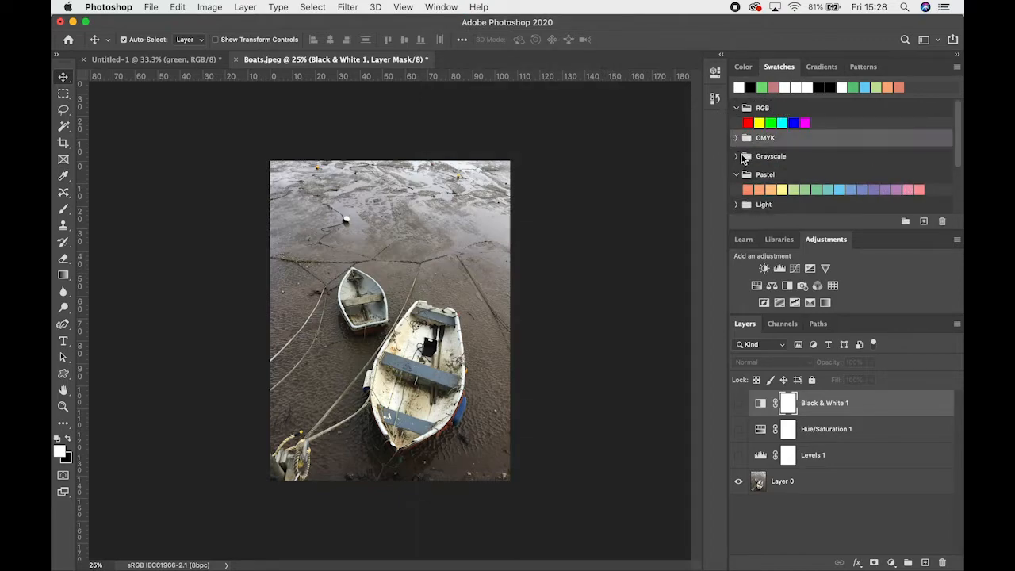
pyautogui.click(735, 138)
pyautogui.scroll(-2, 747, 151)
pyautogui.scroll(-3, 748, 151)
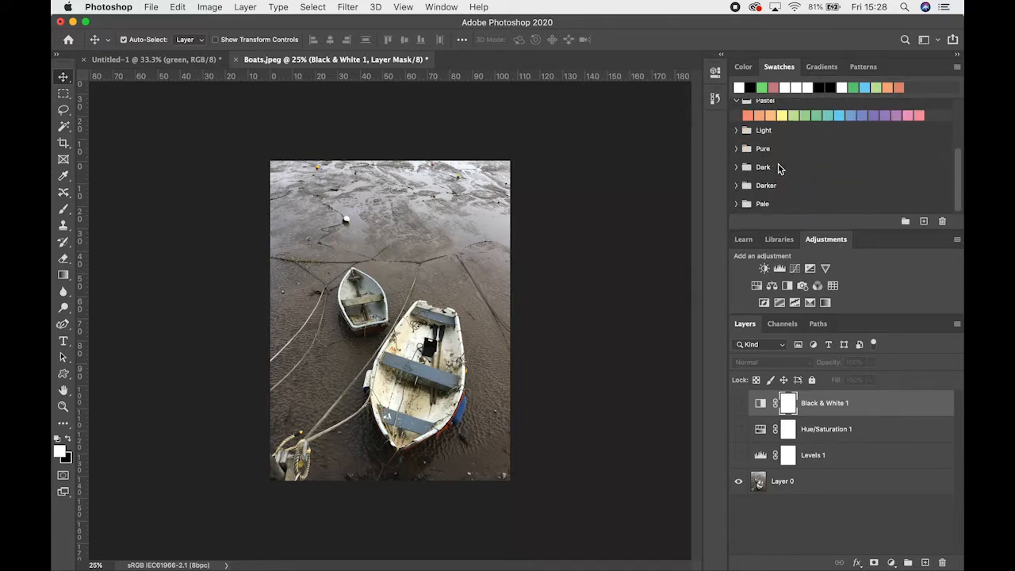
pyautogui.click(736, 167)
pyautogui.click(735, 149)
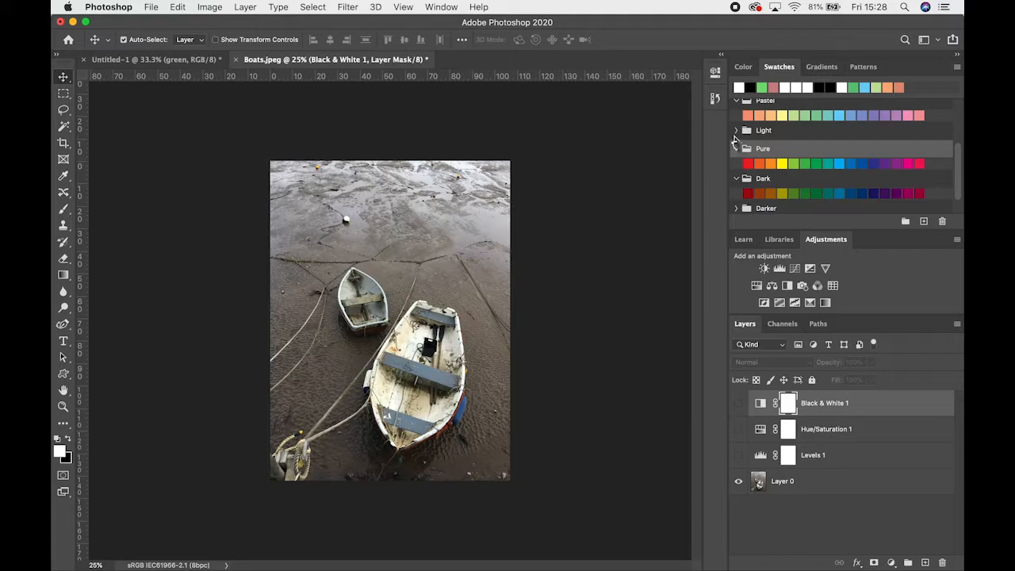
pyautogui.click(732, 130)
pyautogui.click(737, 131)
pyautogui.scroll(4, 769, 142)
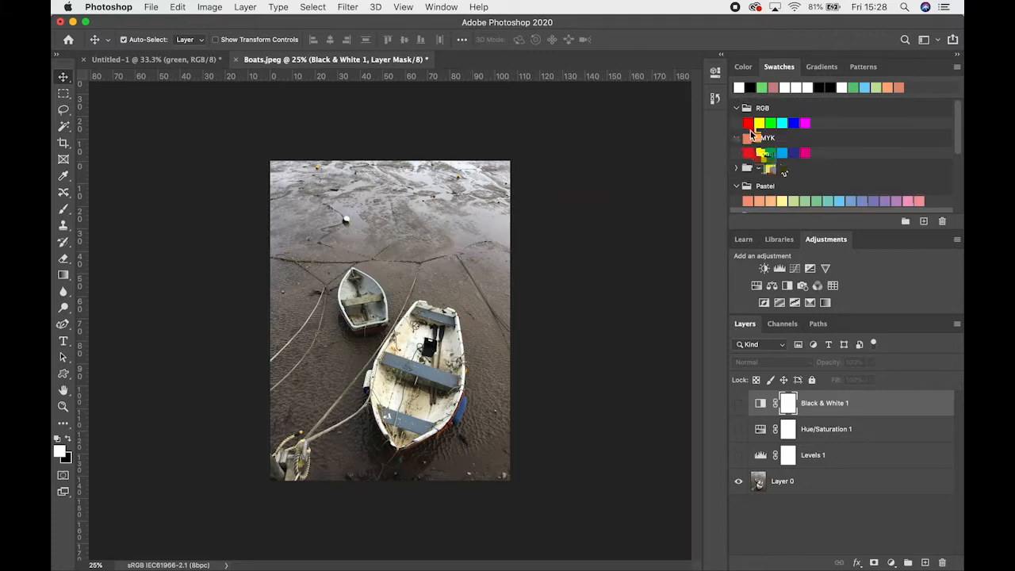
# Apply the first and then the second Pastel swatch as the foreground color
pyautogui.scroll(-2, 758, 151)
pyautogui.click(749, 139)
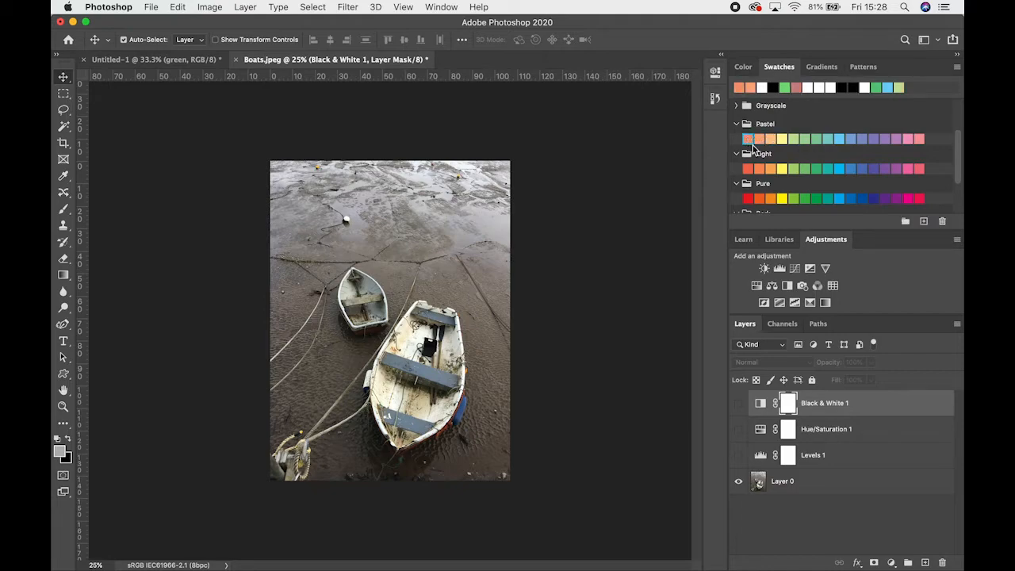
pyautogui.click(759, 139)
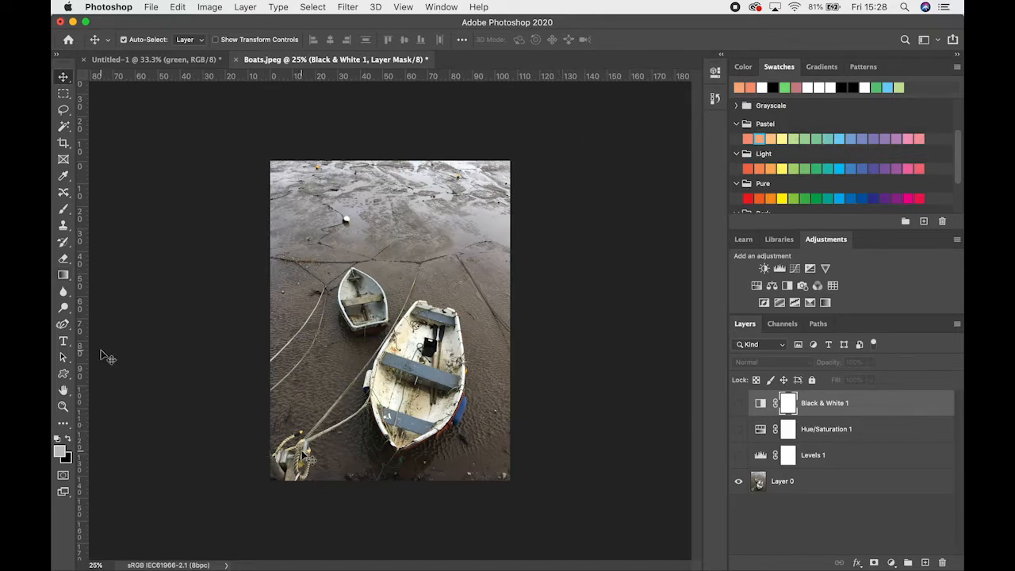
# Reset the foreground and background colors to the defaults and swap them so white is the foreground
pyautogui.click(67, 441)
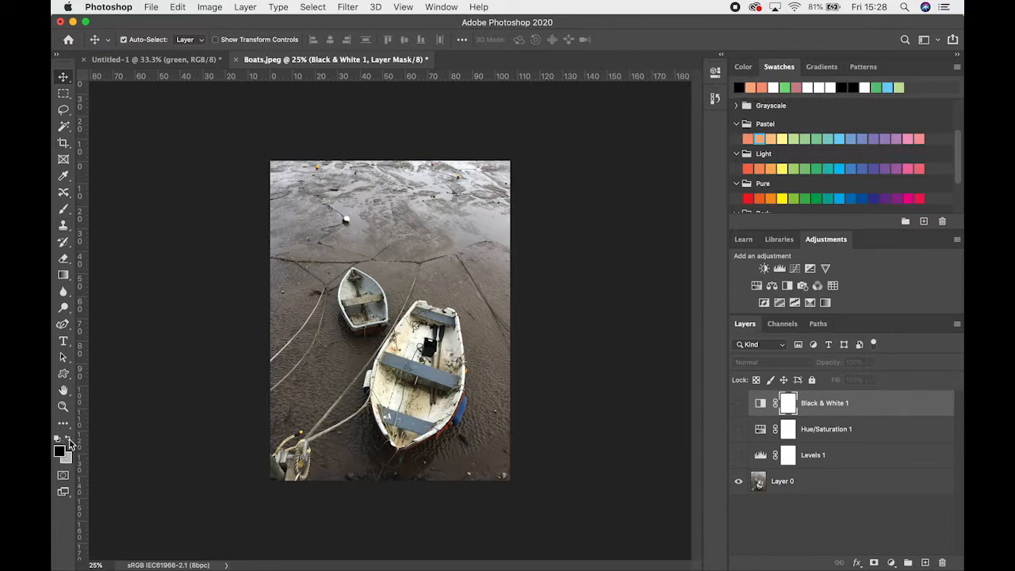
pyautogui.click(58, 439)
pyautogui.click(67, 440)
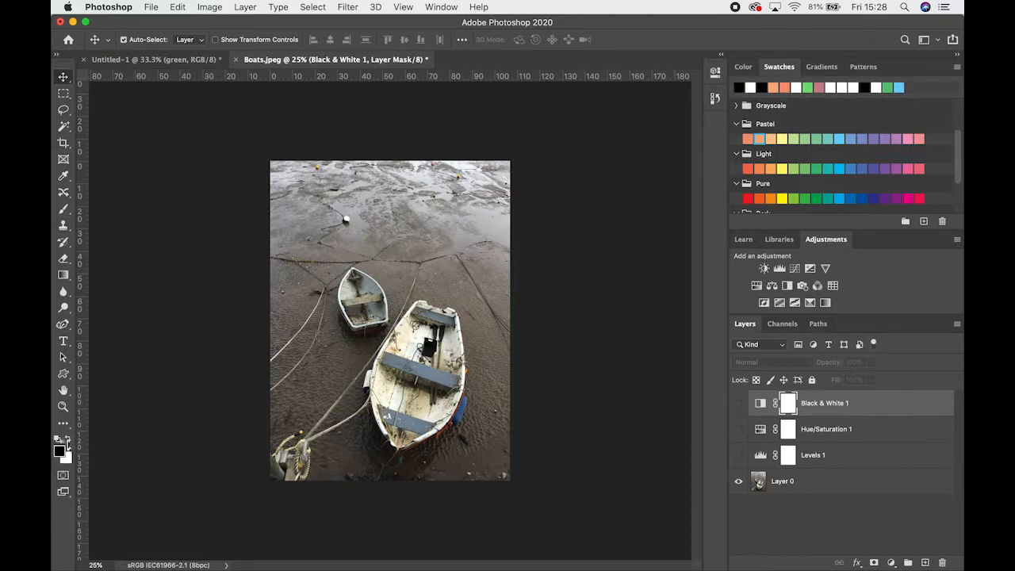
pyautogui.click(67, 440)
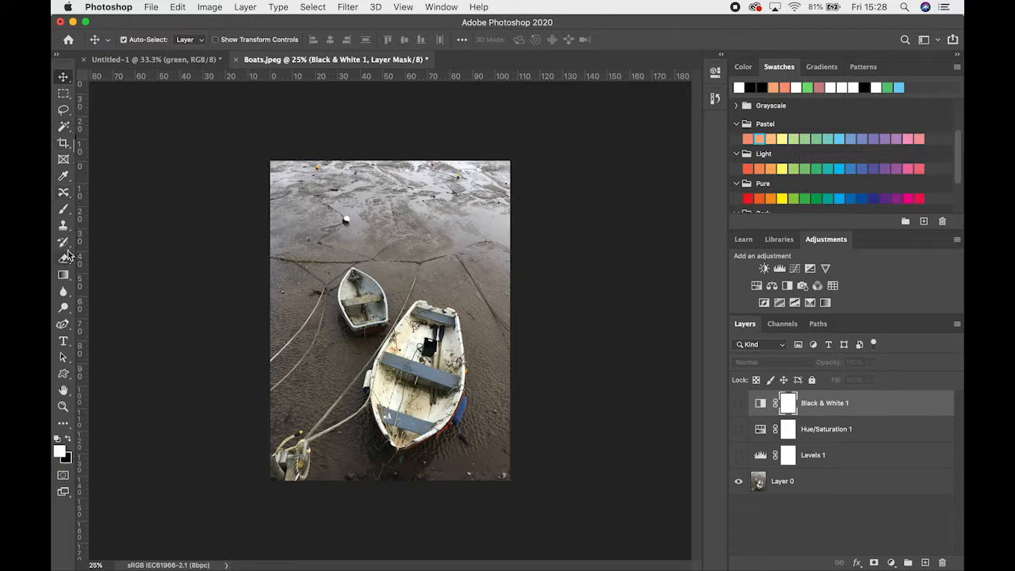
# Activate the Brush tool and swap the foreground and background colors back and forth, ending with white in front
pyautogui.click(63, 208)
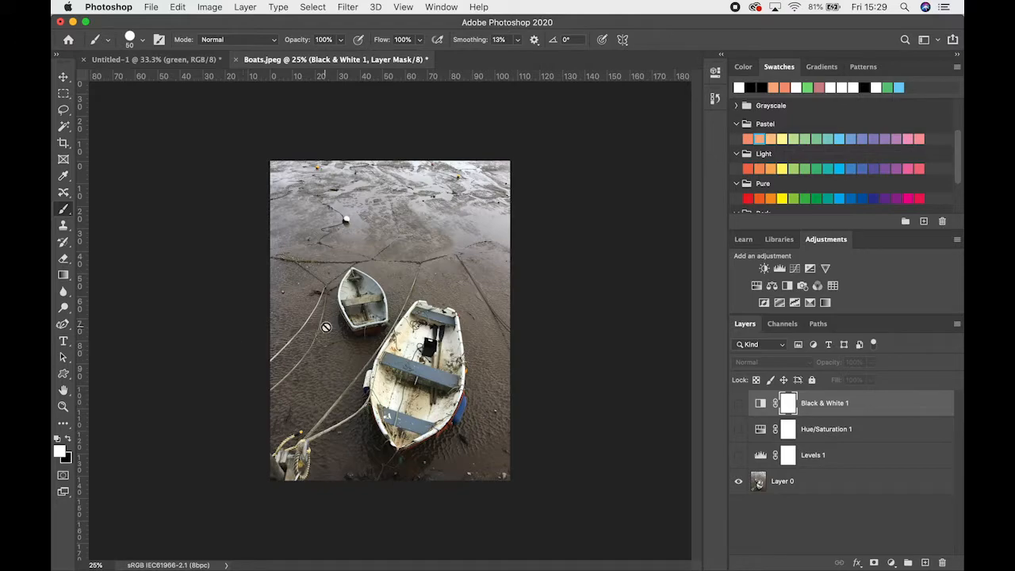
pyautogui.click(67, 438)
pyautogui.click(67, 438)
pyautogui.click(67, 438)
pyautogui.click(67, 439)
pyautogui.click(68, 440)
pyautogui.click(68, 440)
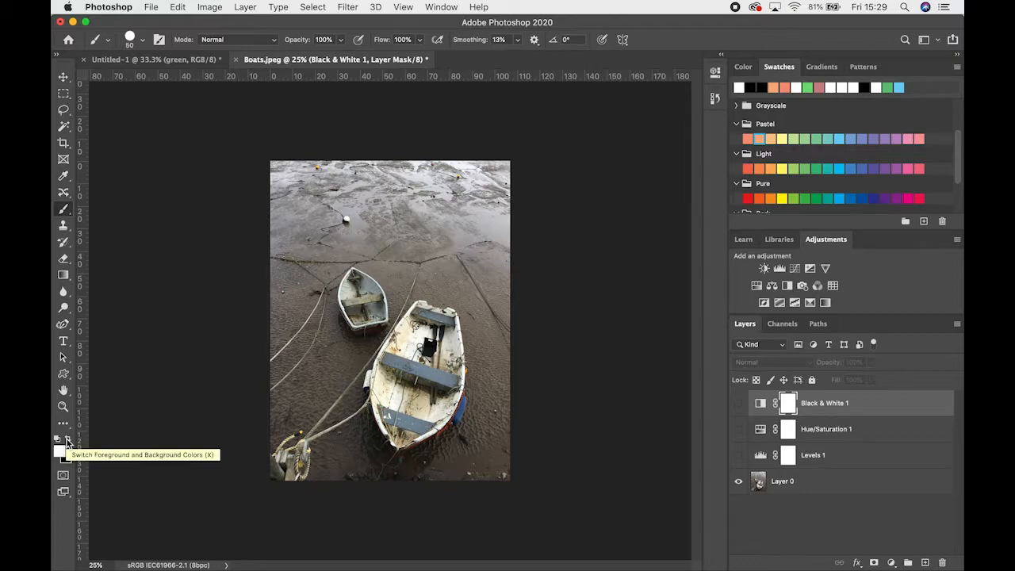
pyautogui.click(67, 440)
pyautogui.click(67, 440)
# Set the foreground color to the Pastel yellow swatch (fff799) and check it in the Color Picker
pyautogui.click(60, 449)
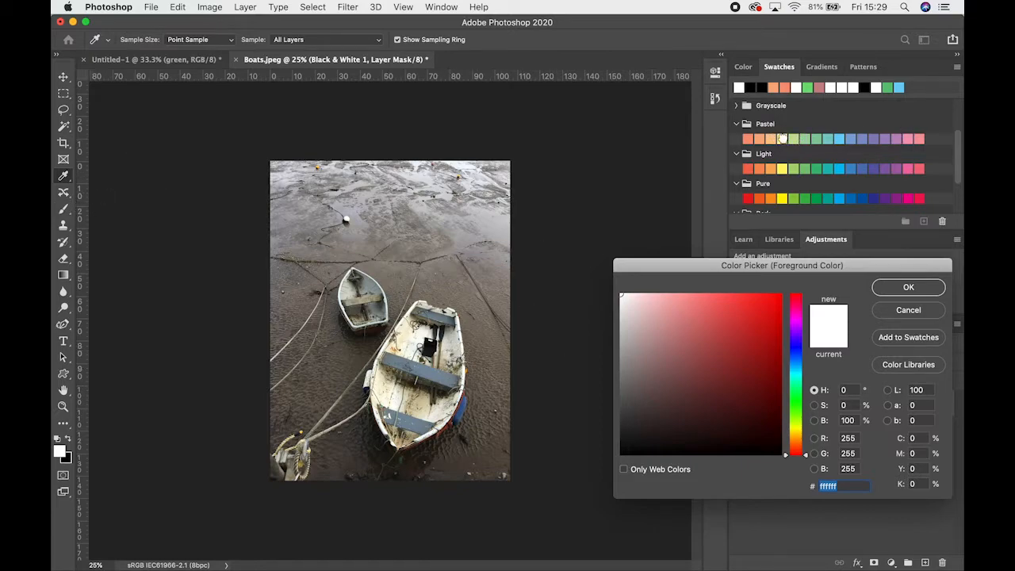
pyautogui.click(782, 138)
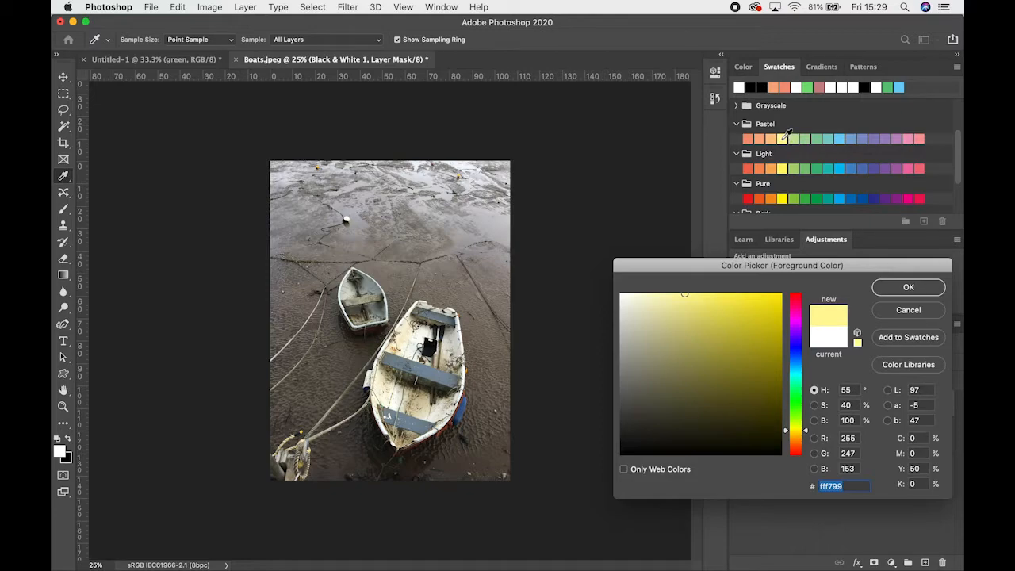
pyautogui.click(910, 289)
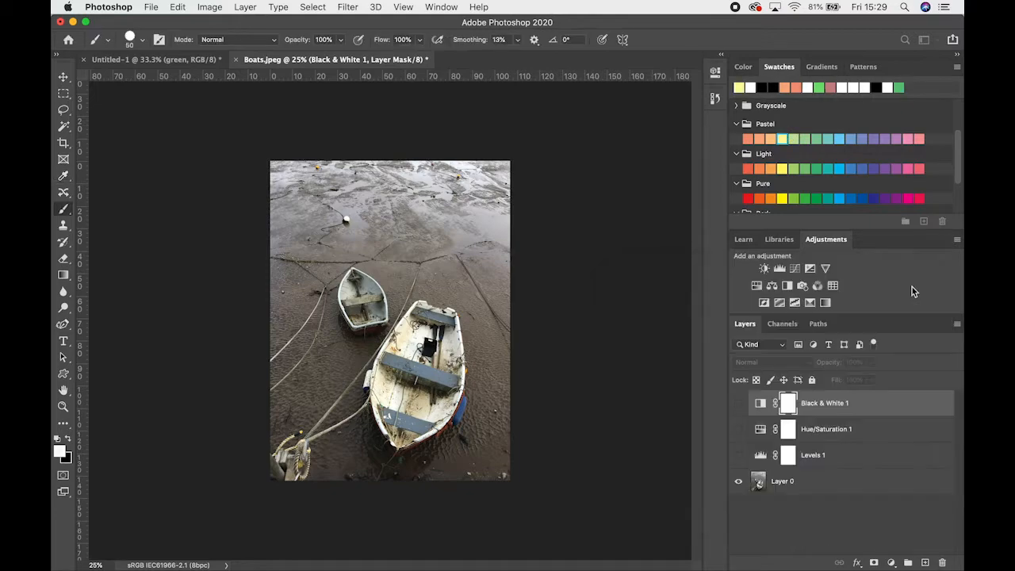
pyautogui.click(62, 449)
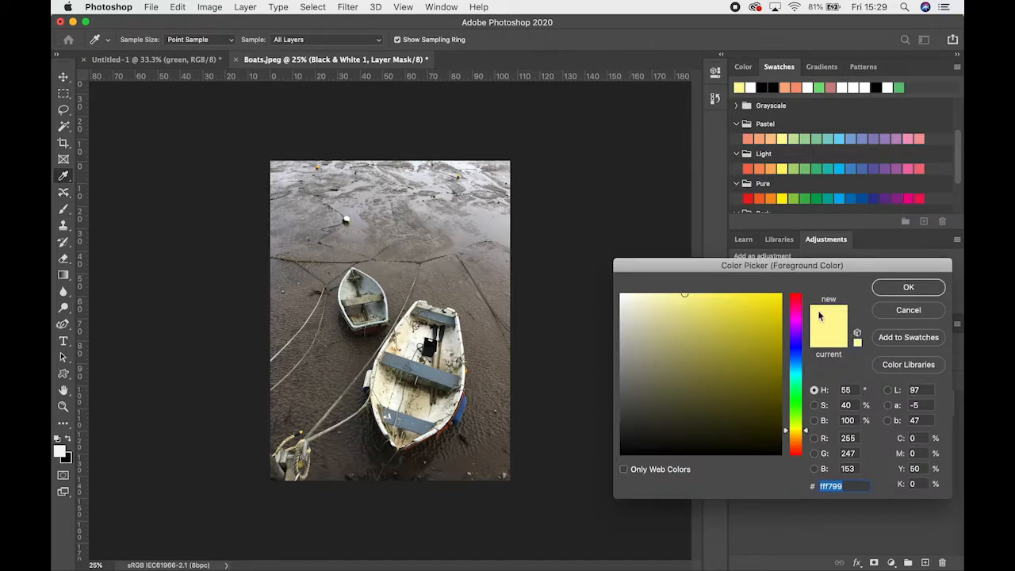
pyautogui.click(883, 289)
# Restore the default colors and set the foreground color to the muted pink d1a6a6
pyautogui.click(57, 439)
pyautogui.click(60, 451)
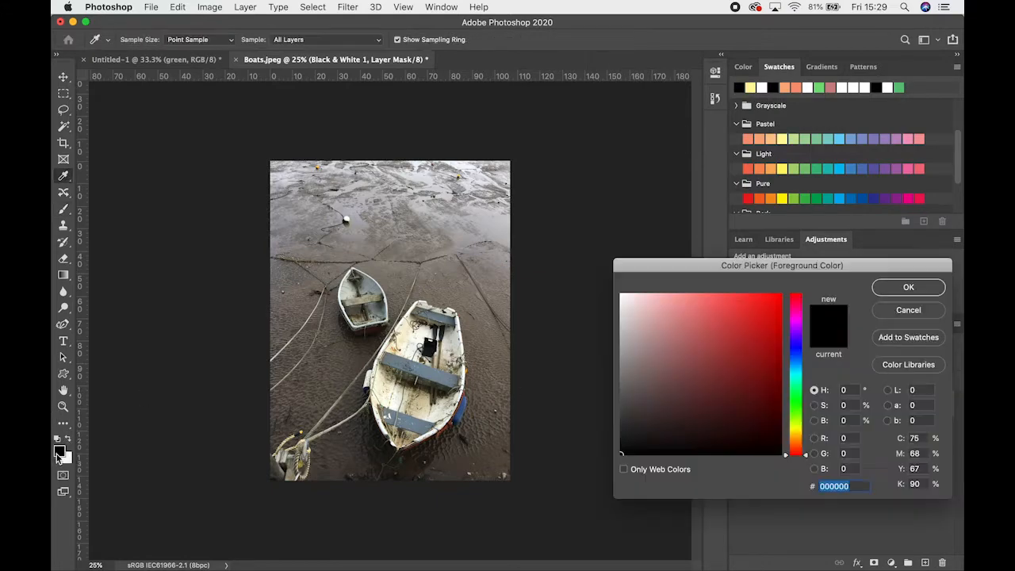
pyautogui.click(654, 323)
pyautogui.click(908, 287)
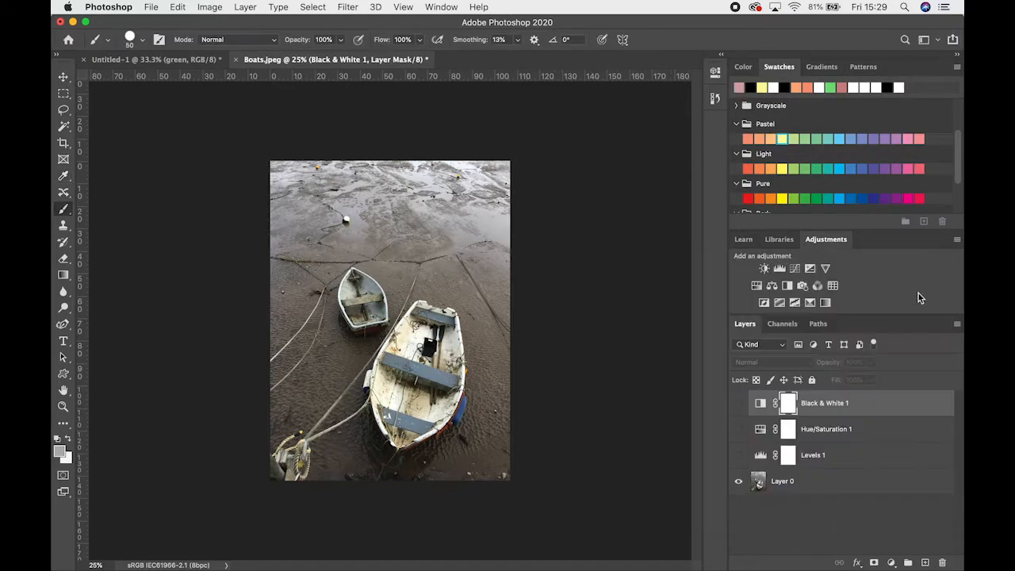
# Change the foreground color to a deeper, more saturated red shade in the Color Picker
pyautogui.click(57, 456)
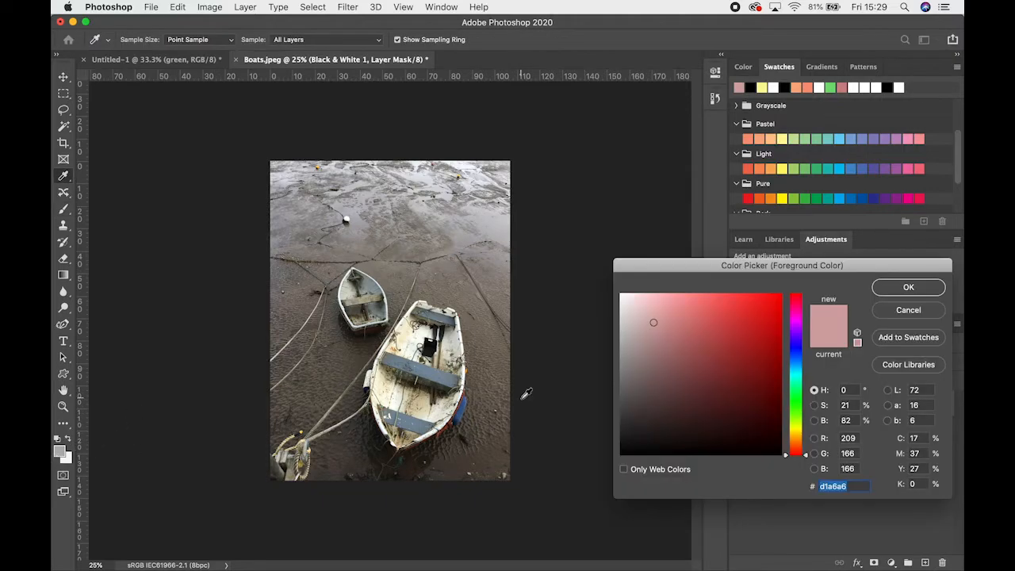
pyautogui.moveTo(718, 349); pyautogui.dragTo(705, 318)
pyautogui.click(908, 287)
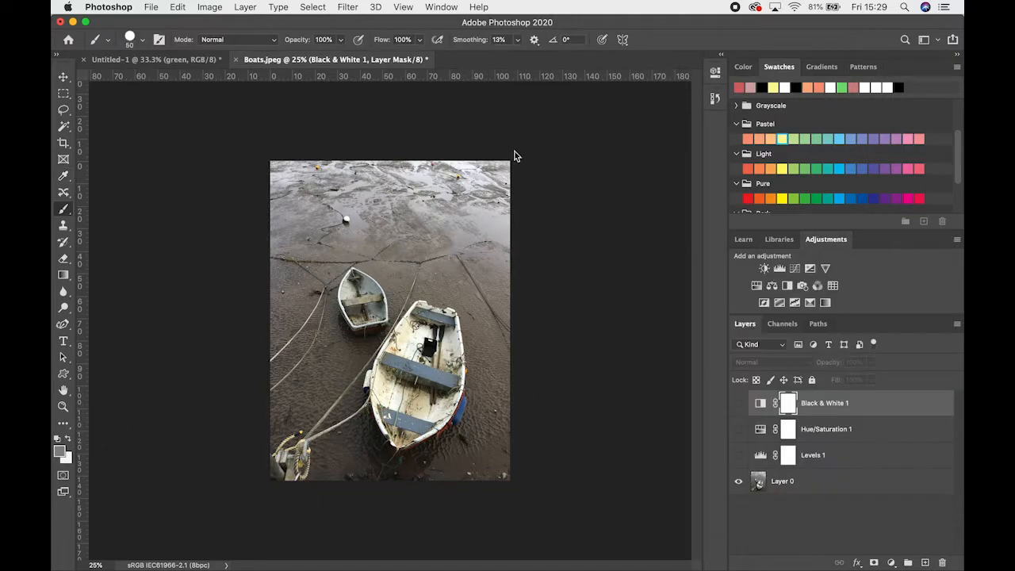
# Select Layer 0 and set the foreground color to the light orange Pastel swatch
pyautogui.click(819, 465)
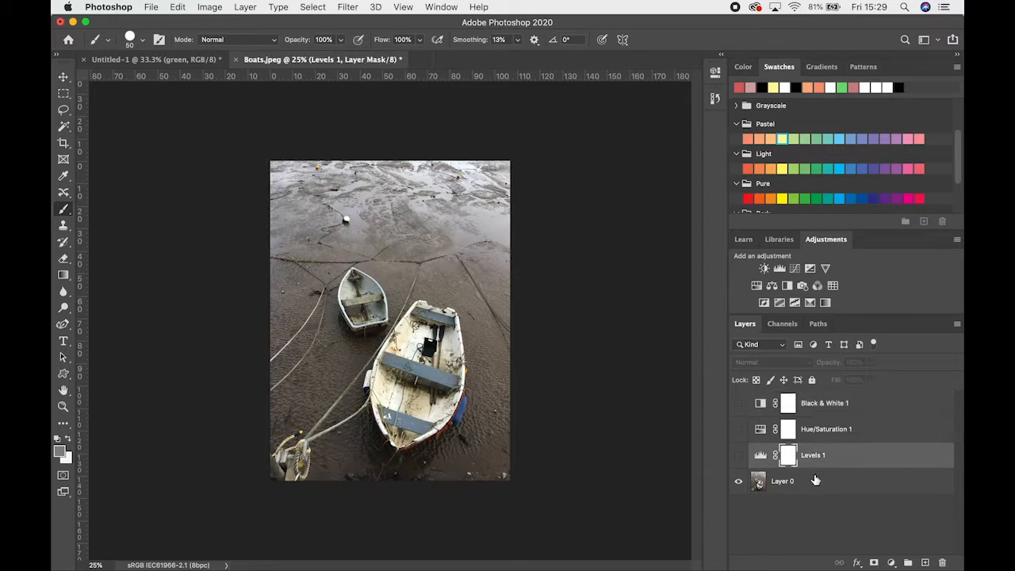
pyautogui.click(815, 481)
pyautogui.click(58, 451)
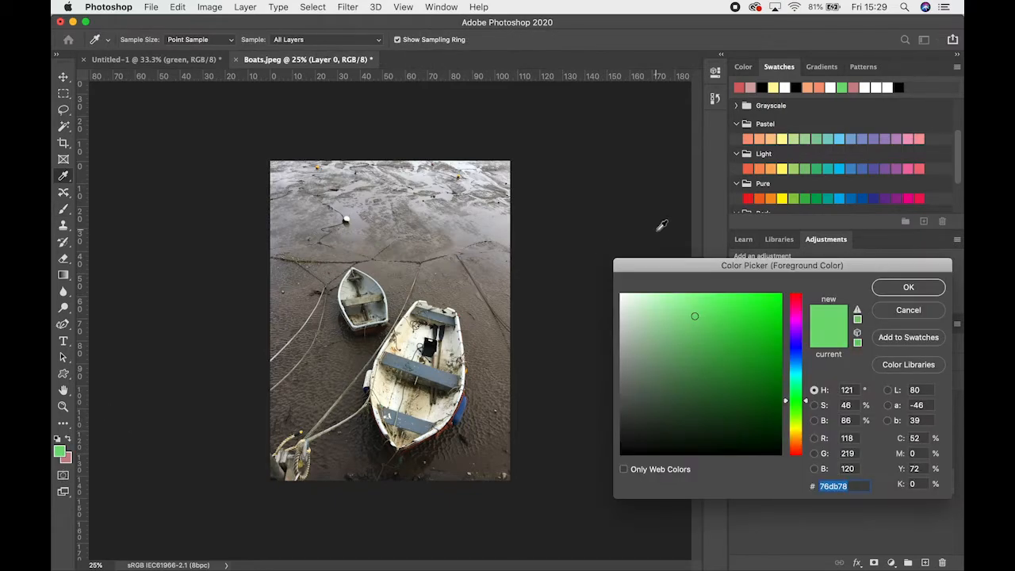
pyautogui.click(771, 139)
pyautogui.click(908, 287)
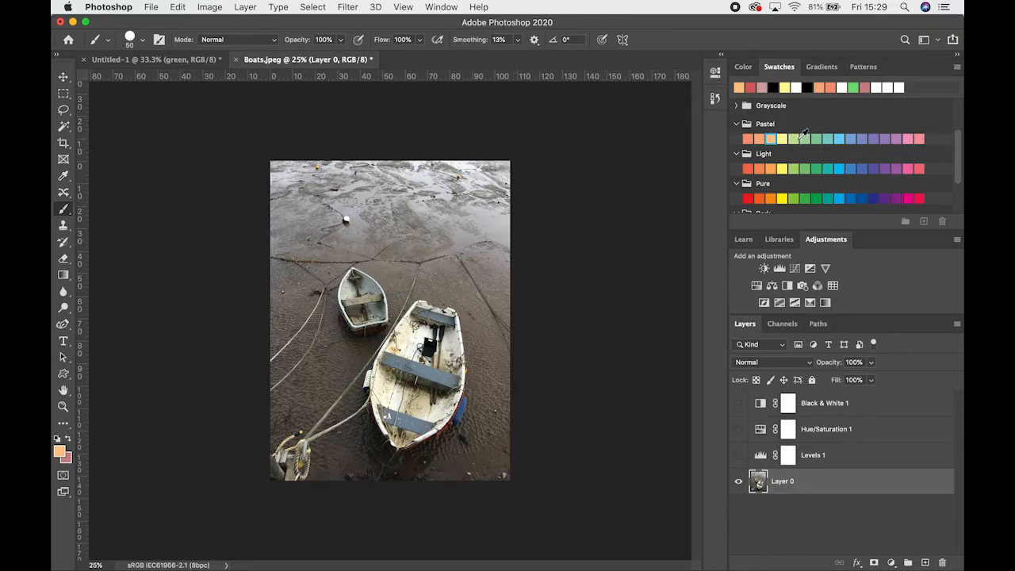
# Sample the blue-grey of the larger boat's middle bench as the foreground color with the Eyedropper
pyautogui.scroll(4, 820, 190)
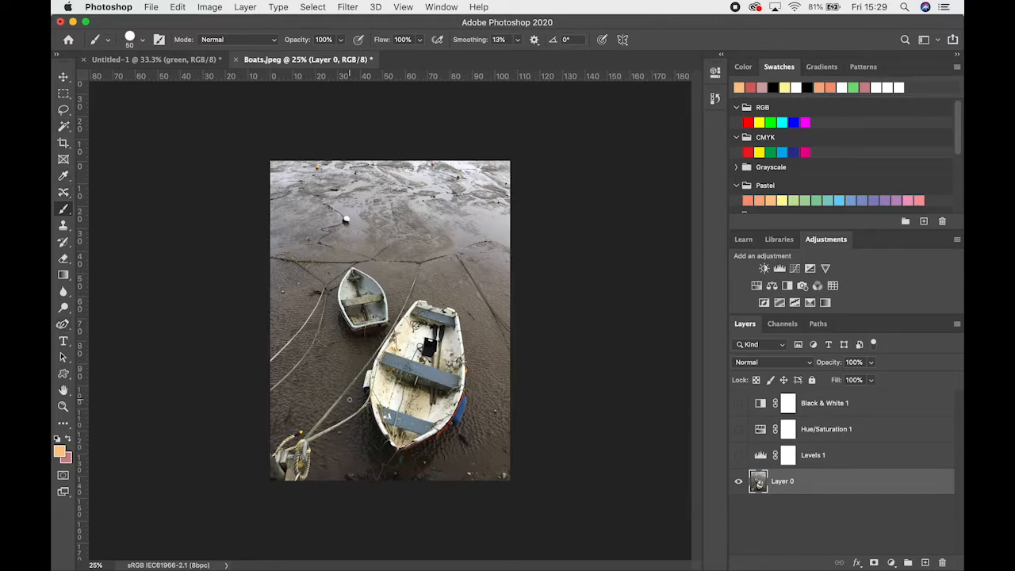
pyautogui.press('super+equal')
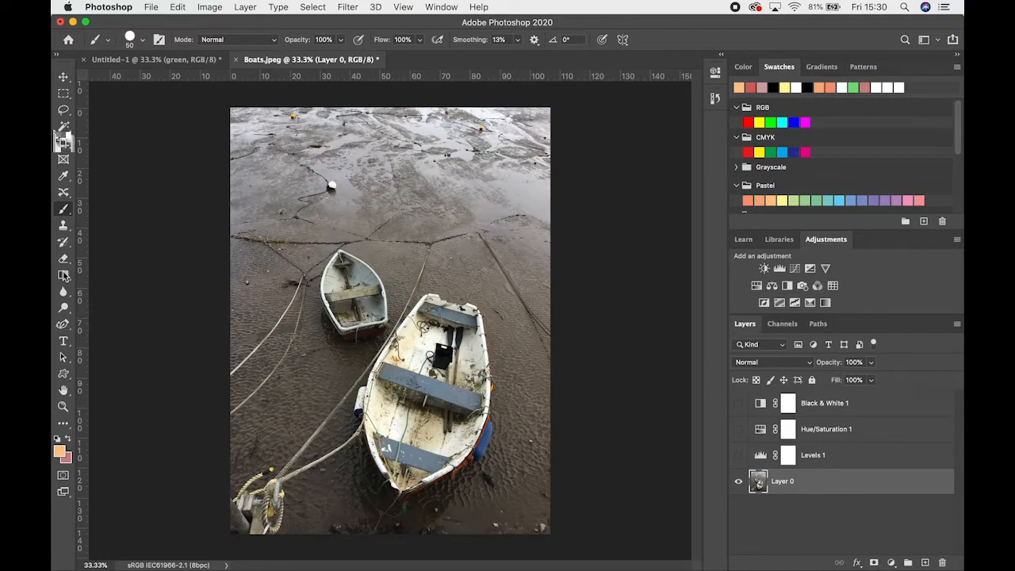
pyautogui.click(65, 175)
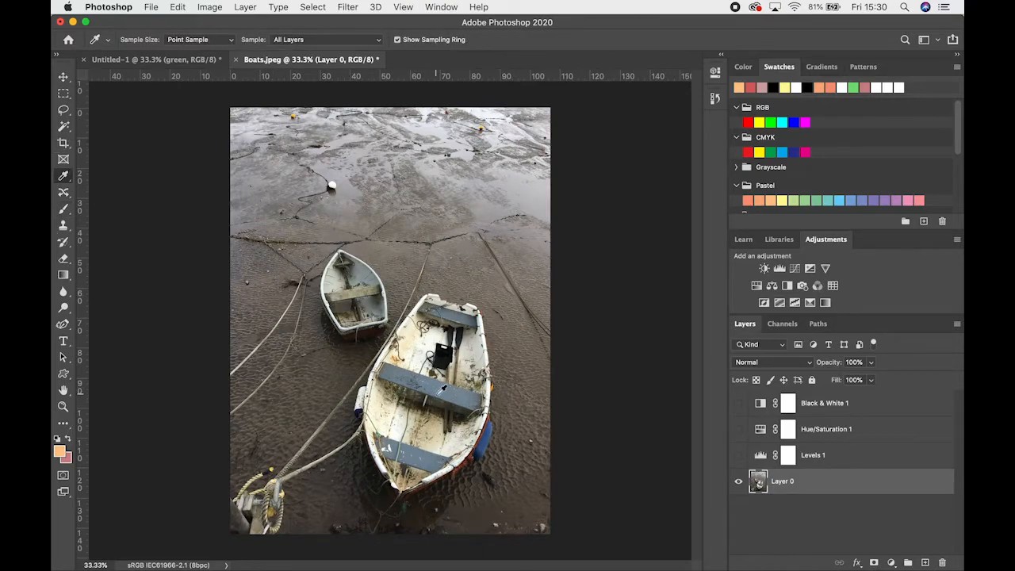
pyautogui.moveTo(437, 388); pyautogui.dragTo(435, 386)
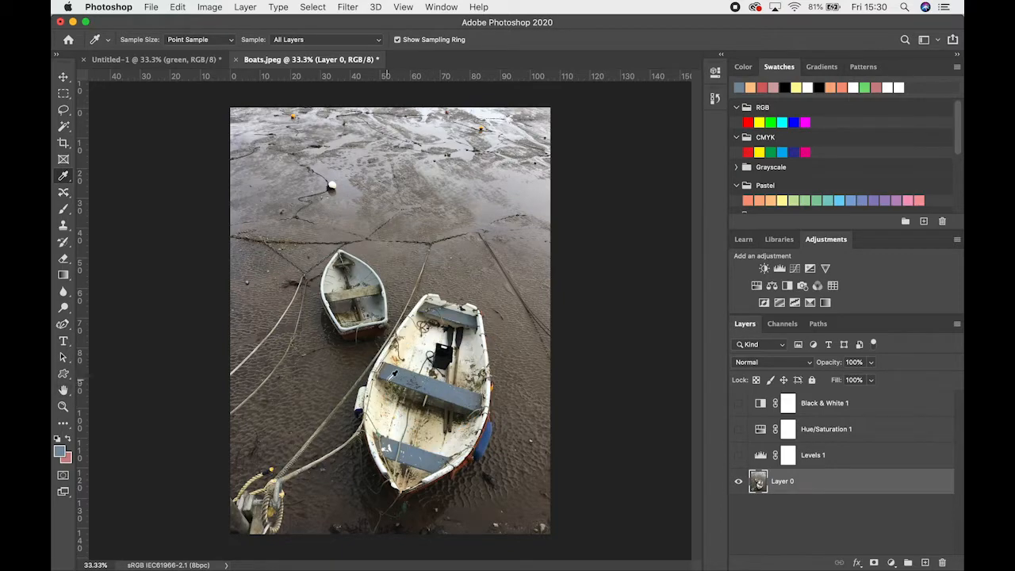
# Save the sampled color as a new swatch named "boat bench" and locate it among the swatch groups
pyautogui.click(923, 224)
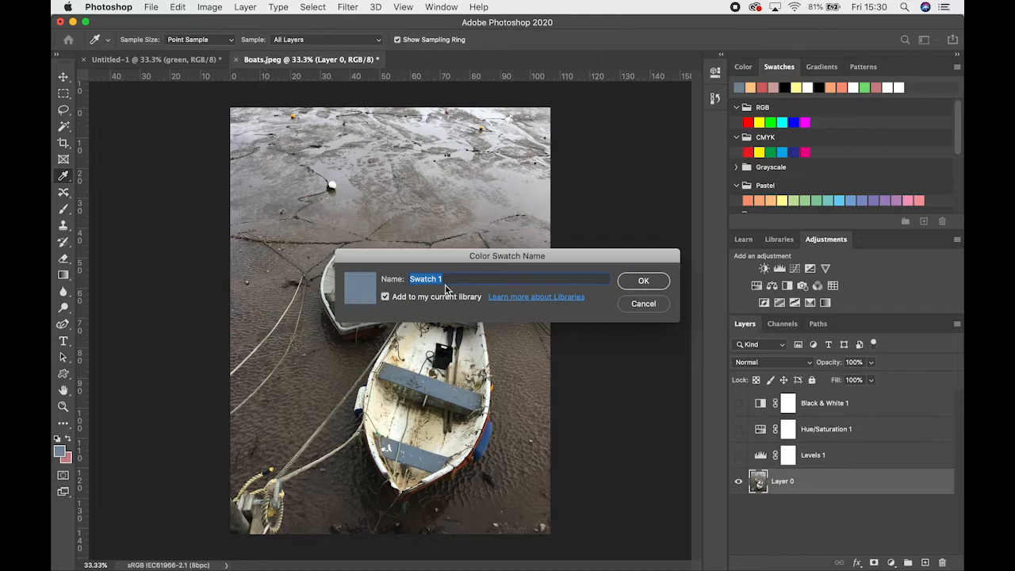
pyautogui.write('boat bench')
pyautogui.press('Return')
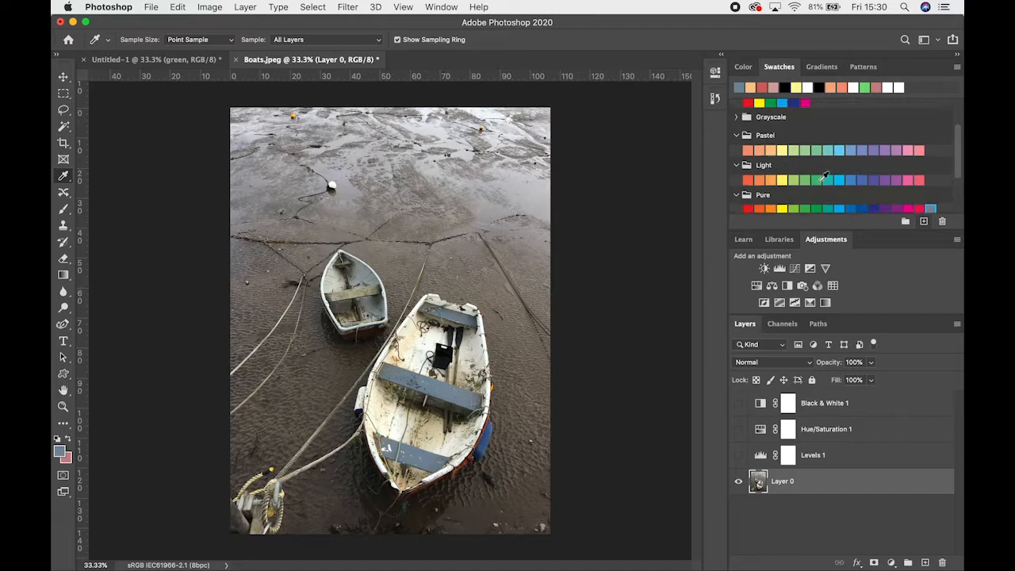
pyautogui.scroll(-2, 845, 190)
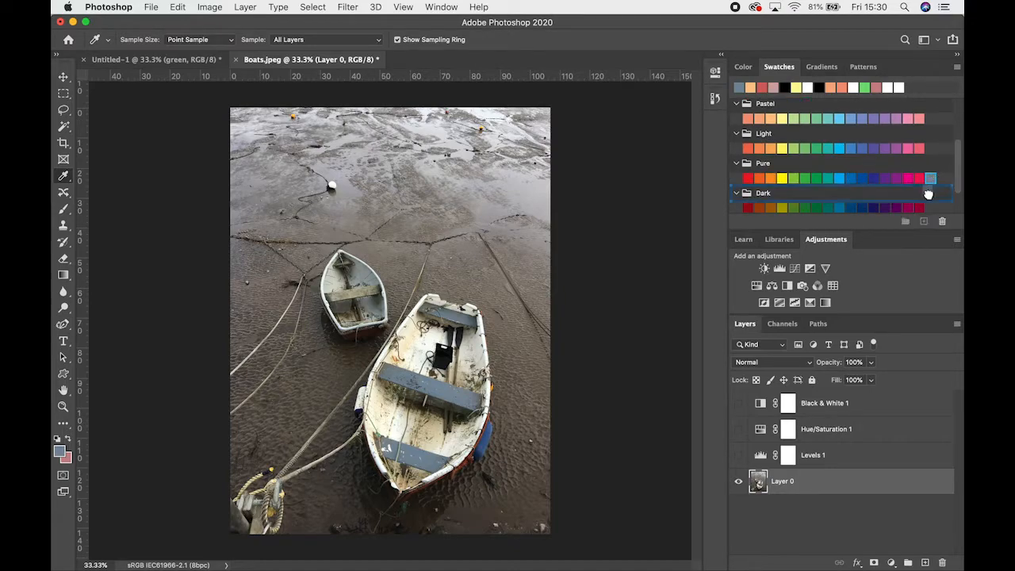
pyautogui.scroll(-3, 932, 184)
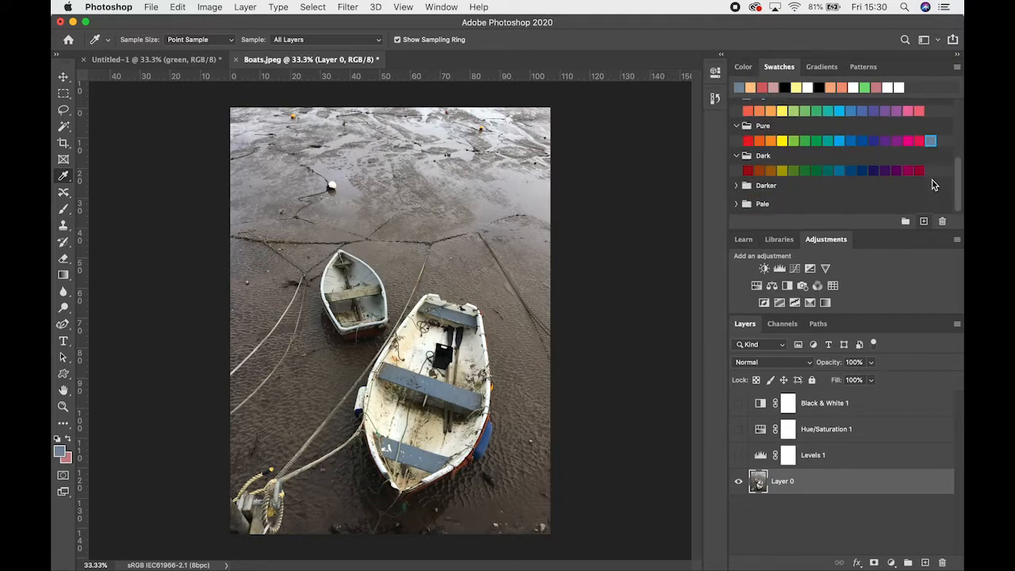
# Create a swatch group named "boat project" and move the blue-grey boat bench swatch from the Pure group into it
pyautogui.click(906, 222)
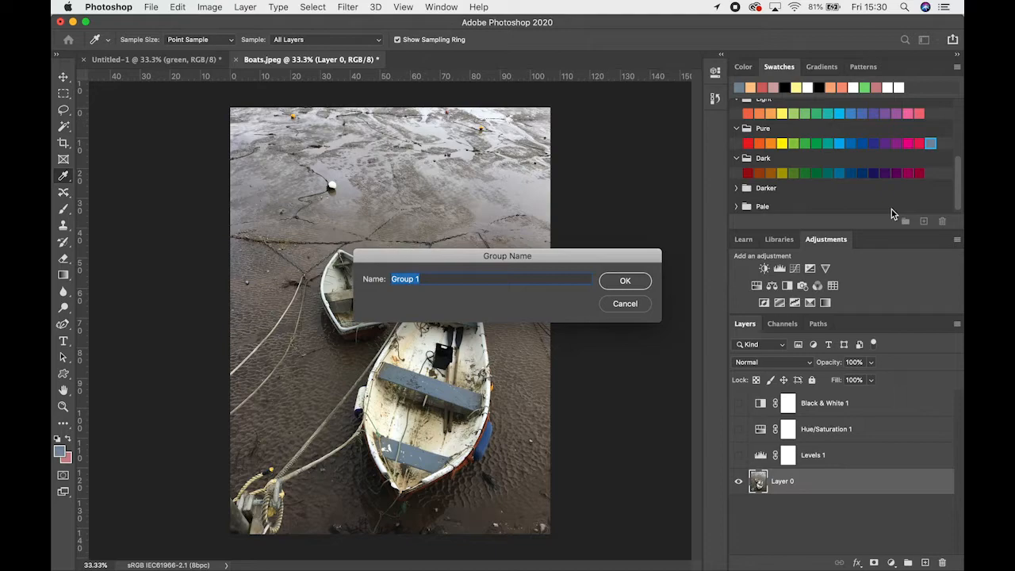
pyautogui.write('boat project')
pyautogui.press('Return')
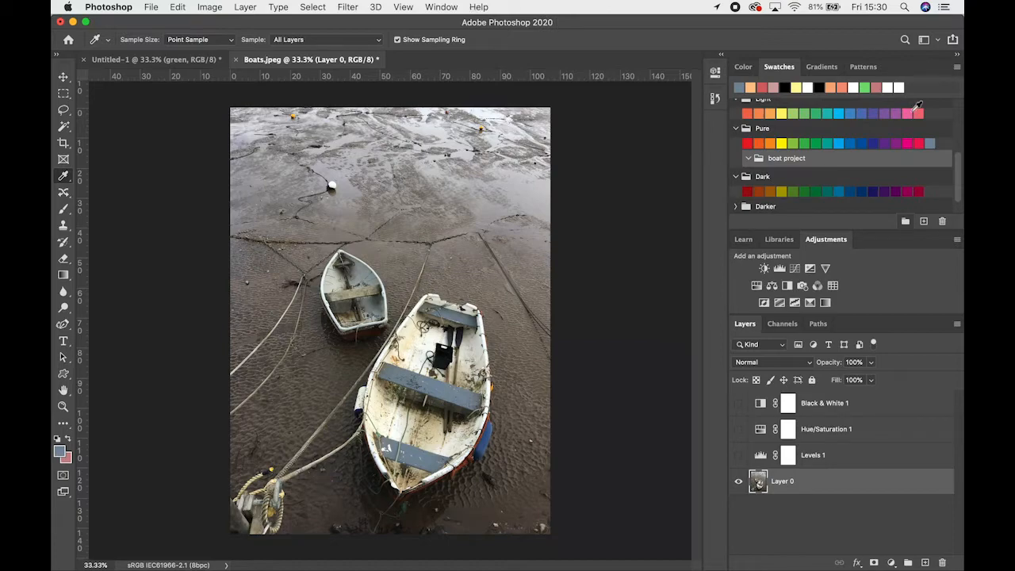
pyautogui.moveTo(791, 158); pyautogui.dragTo(738, 170)
pyautogui.moveTo(925, 153); pyautogui.dragTo(741, 170)
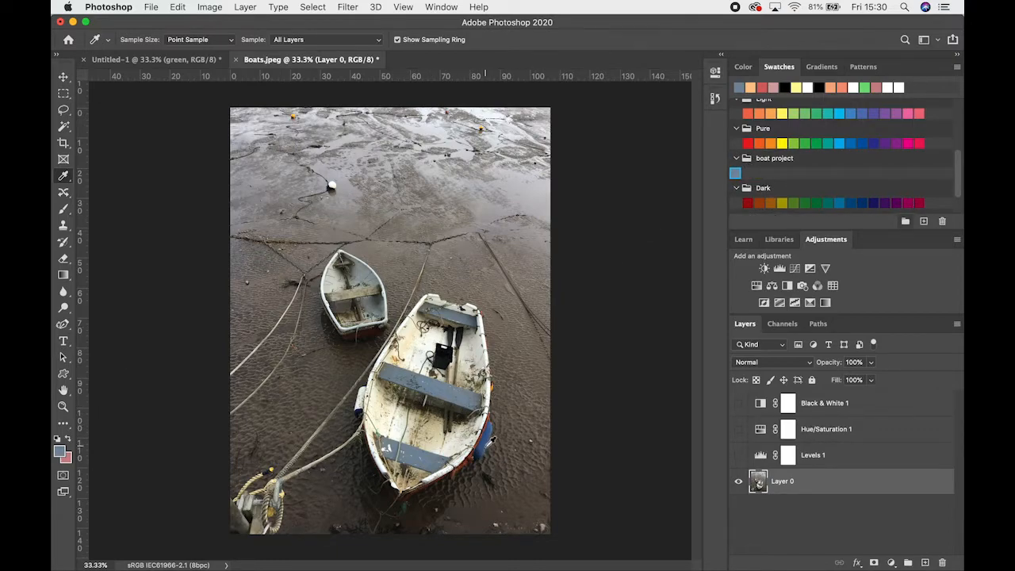
# Sample the blue of the fender beside the larger boat and save it as Swatch 1 in the boat project group
pyautogui.moveTo(484, 440); pyautogui.dragTo(485, 442)
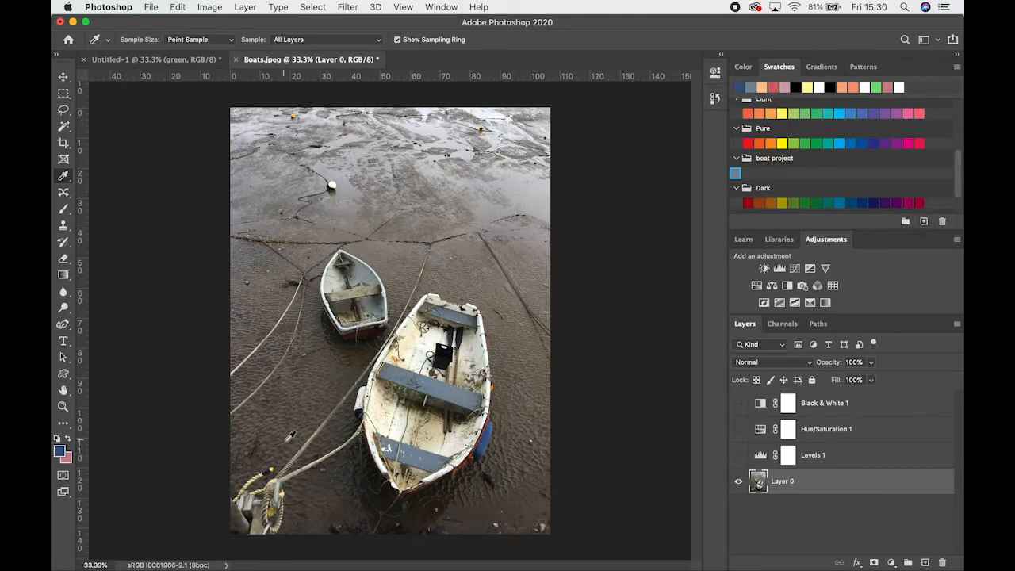
pyautogui.click(925, 221)
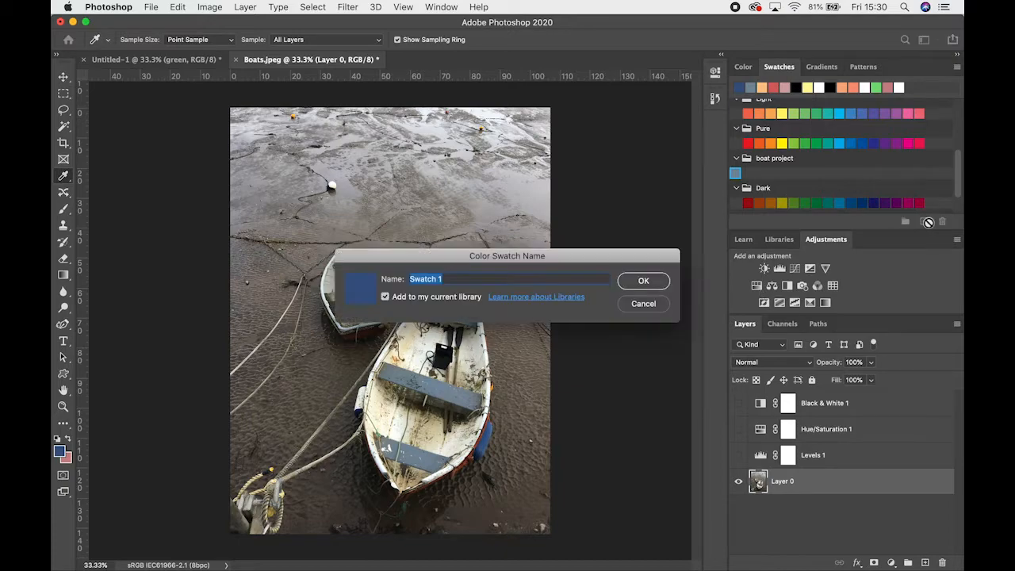
pyautogui.click(652, 286)
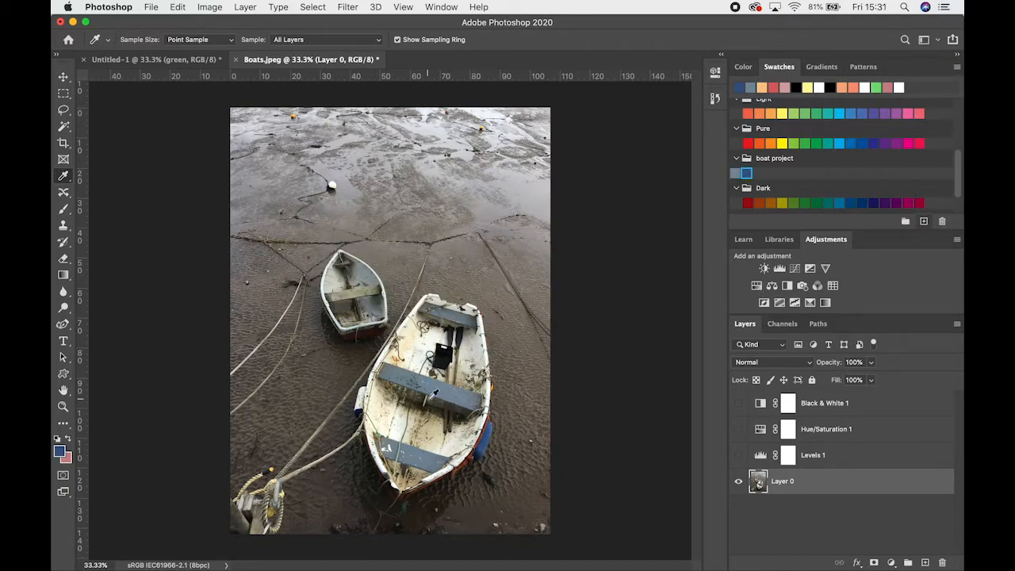
# Sample the reddish-brown of the larger boat's hull and save it as a new swatch in the boat project group
pyautogui.moveTo(473, 454); pyautogui.dragTo(498, 442)
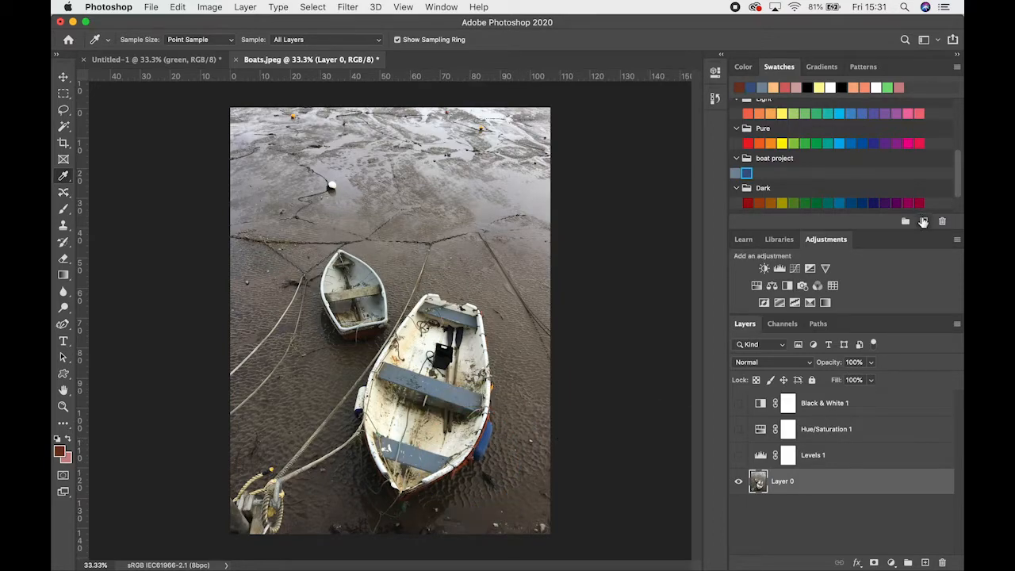
pyautogui.click(923, 221)
pyautogui.click(649, 282)
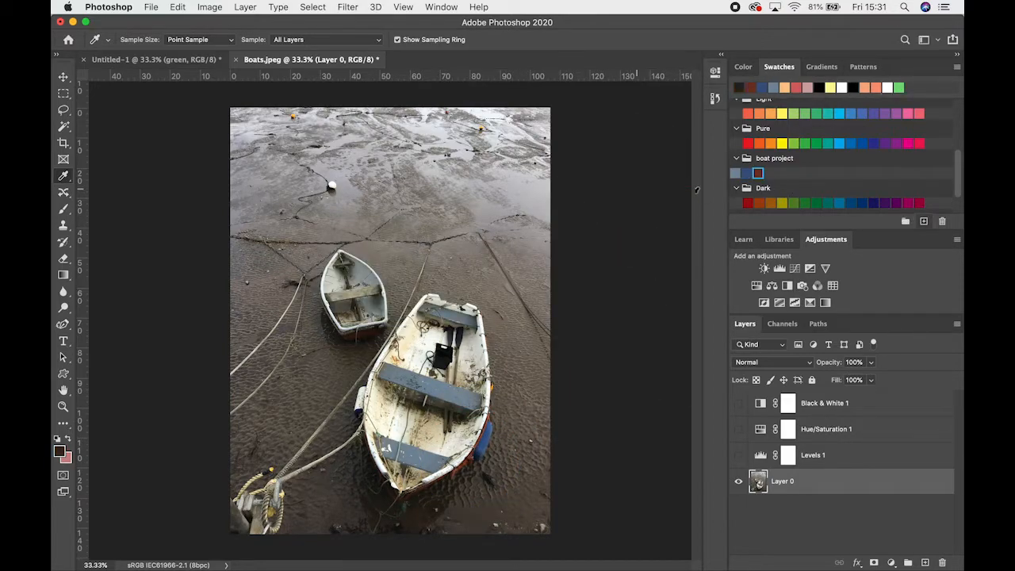
pyautogui.click(623, 219)
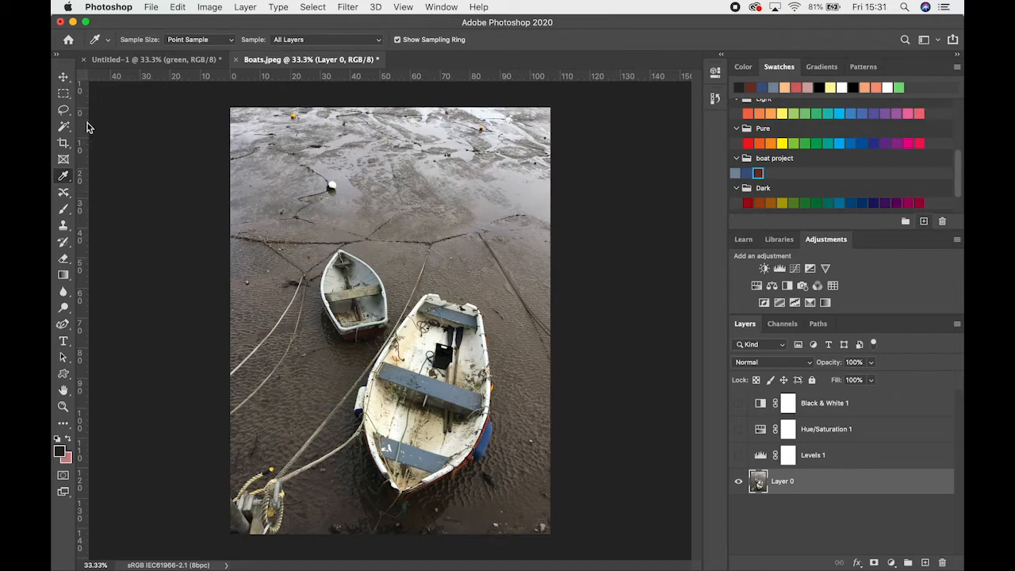
# Activate the Brush tool with the Hard Round tip and enlarge the brush to 111 px
pyautogui.click(65, 210)
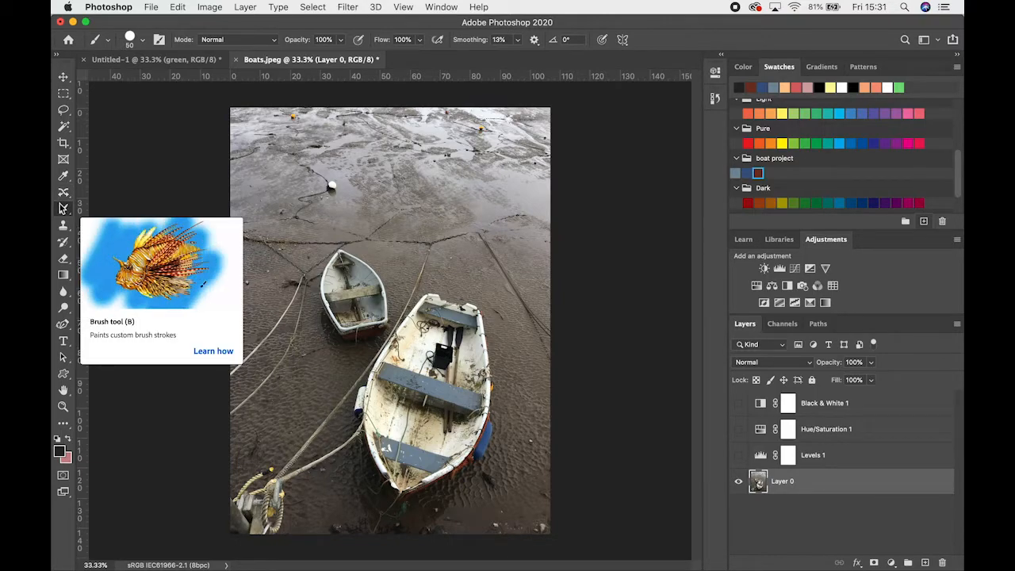
pyautogui.click(64, 208)
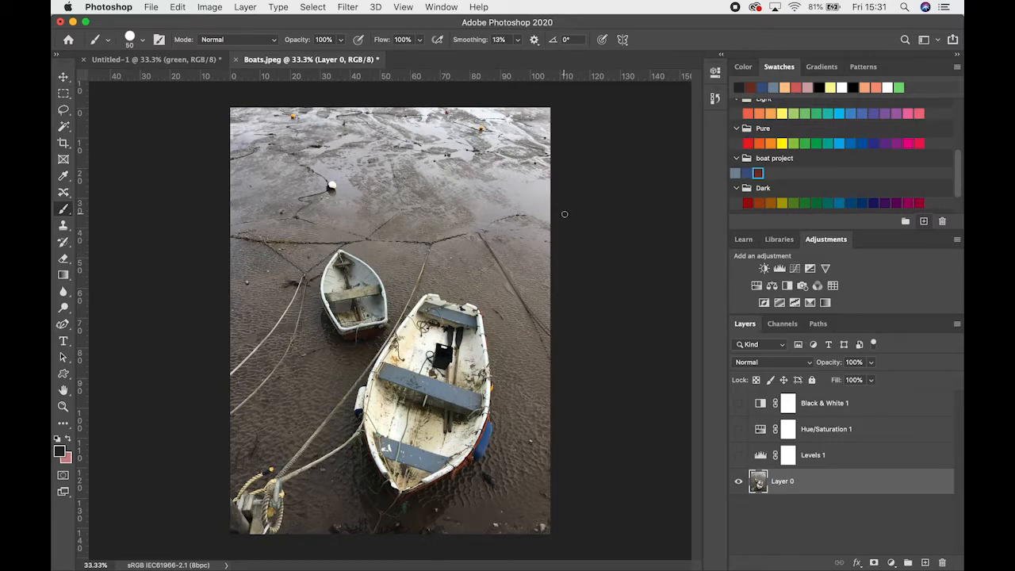
pyautogui.press(']')
pyautogui.press(']')
pyautogui.press(']')
pyautogui.press(']')
pyautogui.click(142, 40)
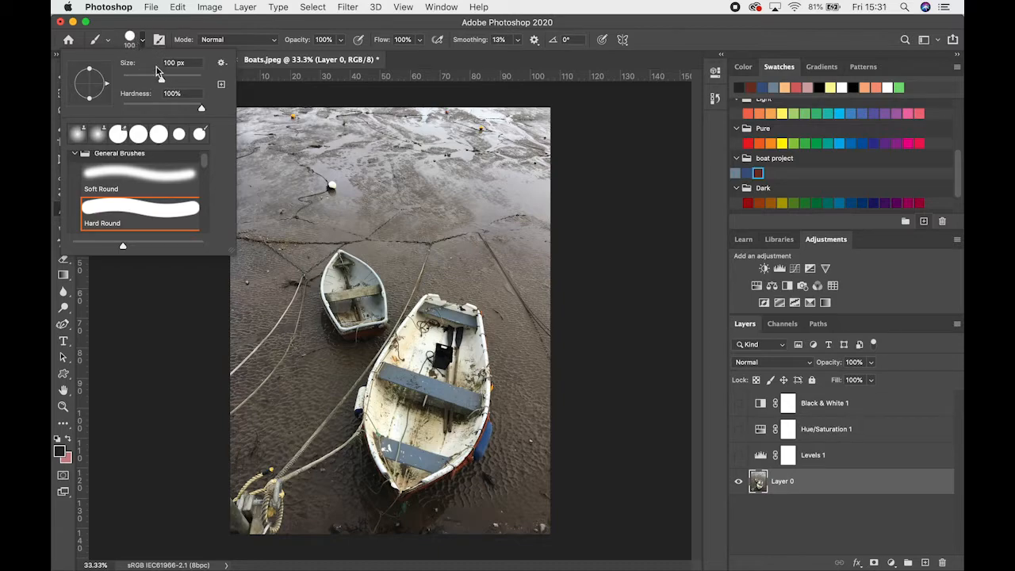
pyautogui.moveTo(161, 77)
pyautogui.mouseDown()
pyautogui.moveTo(148, 80)
pyautogui.moveTo(175, 80)
pyautogui.moveTo(156, 80)
pyautogui.moveTo(166, 82)
pyautogui.mouseUp()
# Try a dark dab on Layer 0 beside the white buoy, undo it, and add a new empty layer above Layer 0
pyautogui.moveTo(360, 186); pyautogui.dragTo(383, 195)
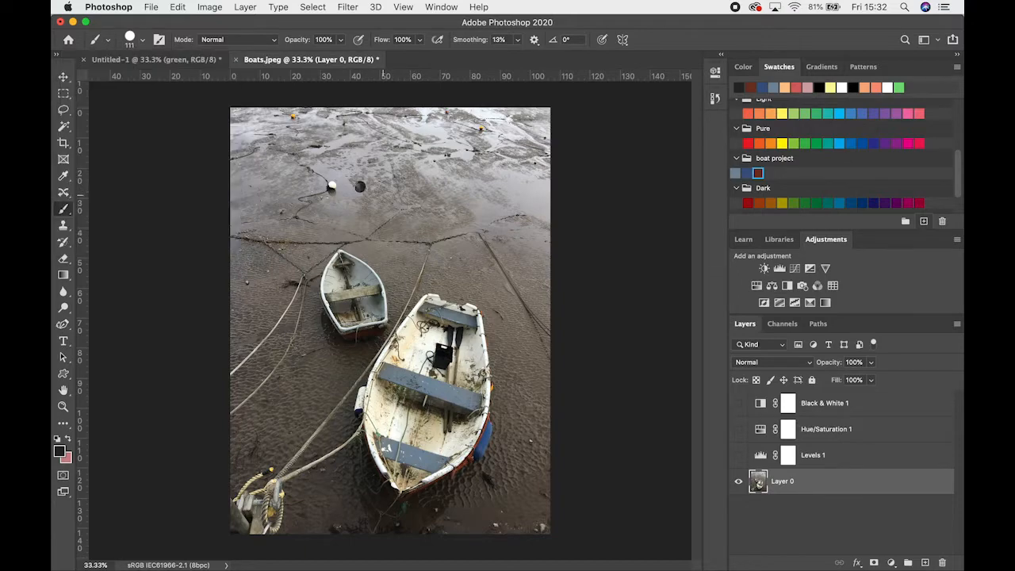
pyautogui.press('super+z')
pyautogui.click(924, 562)
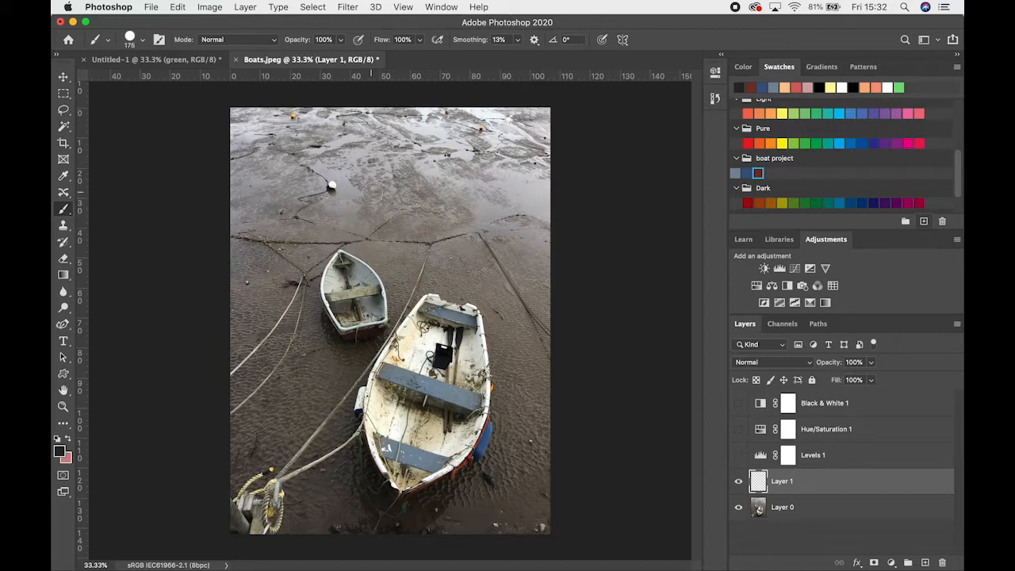
# Set the Hard Round brush size to 89 px
pyautogui.rightClick(371, 204)
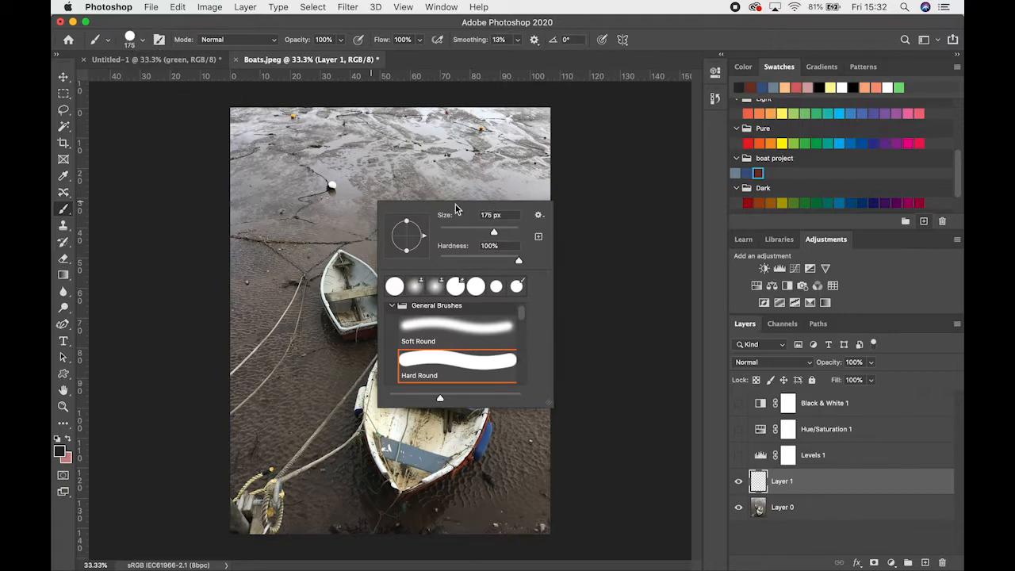
pyautogui.moveTo(475, 232); pyautogui.dragTo(487, 226)
pyautogui.press('Return')
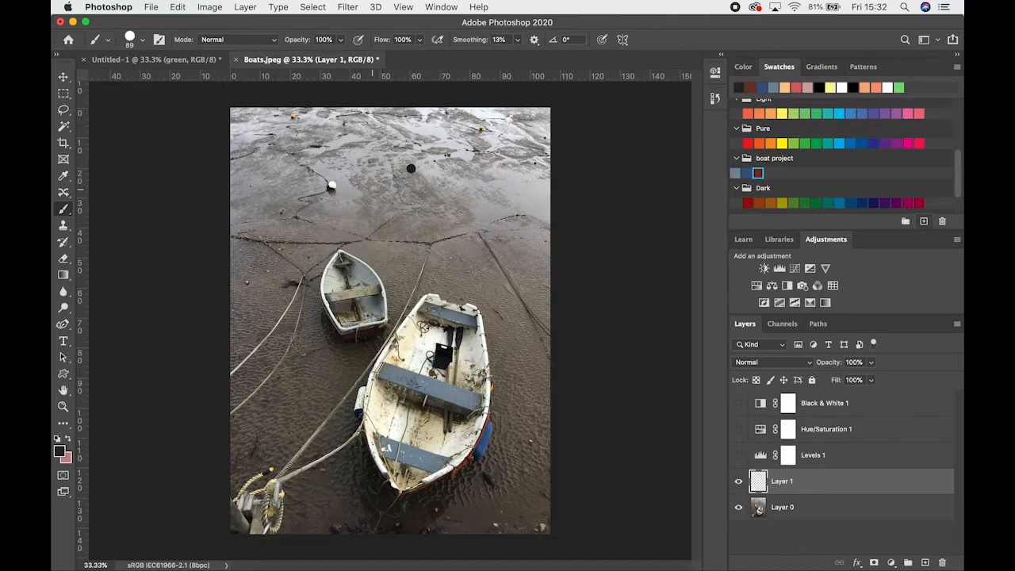
# Paint an irregular dark patch across the upper mudflat on Layer 1 with the hard brush
pyautogui.moveTo(373, 198)
pyautogui.mouseDown()
pyautogui.moveTo(441, 185)
pyautogui.moveTo(434, 213)
pyautogui.moveTo(493, 252)
pyautogui.mouseUp()
pyautogui.press('super+z')
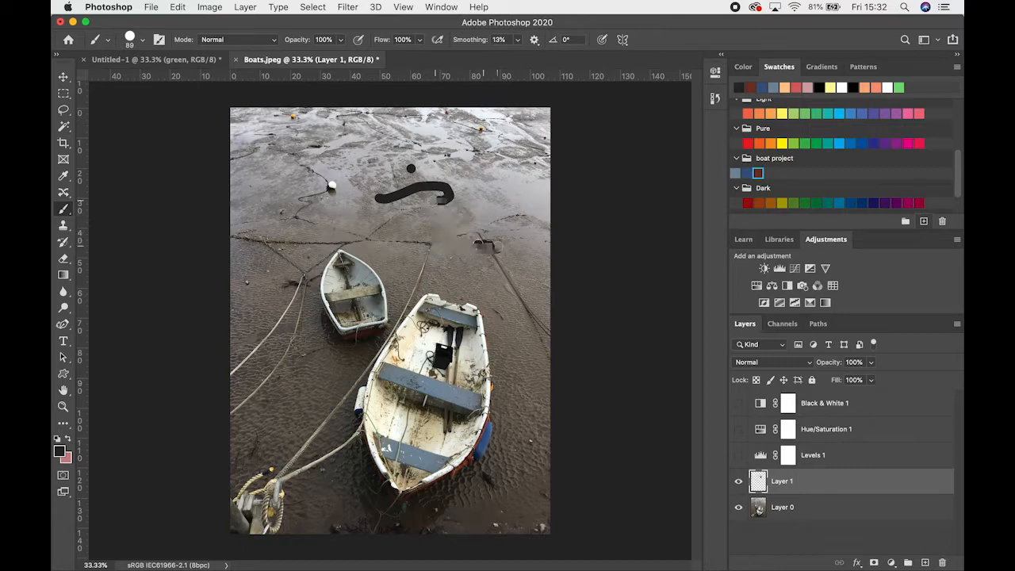
pyautogui.moveTo(436, 200)
pyautogui.mouseDown()
pyautogui.moveTo(475, 237)
pyautogui.moveTo(436, 200)
pyautogui.moveTo(455, 195)
pyautogui.moveTo(412, 187)
pyautogui.moveTo(444, 176)
pyautogui.moveTo(433, 180)
pyautogui.moveTo(385, 140)
pyautogui.moveTo(335, 130)
pyautogui.moveTo(379, 154)
pyautogui.moveTo(369, 135)
pyautogui.moveTo(366, 145)
pyautogui.moveTo(401, 137)
pyautogui.moveTo(371, 162)
pyautogui.moveTo(423, 176)
pyautogui.moveTo(449, 199)
pyautogui.mouseUp()
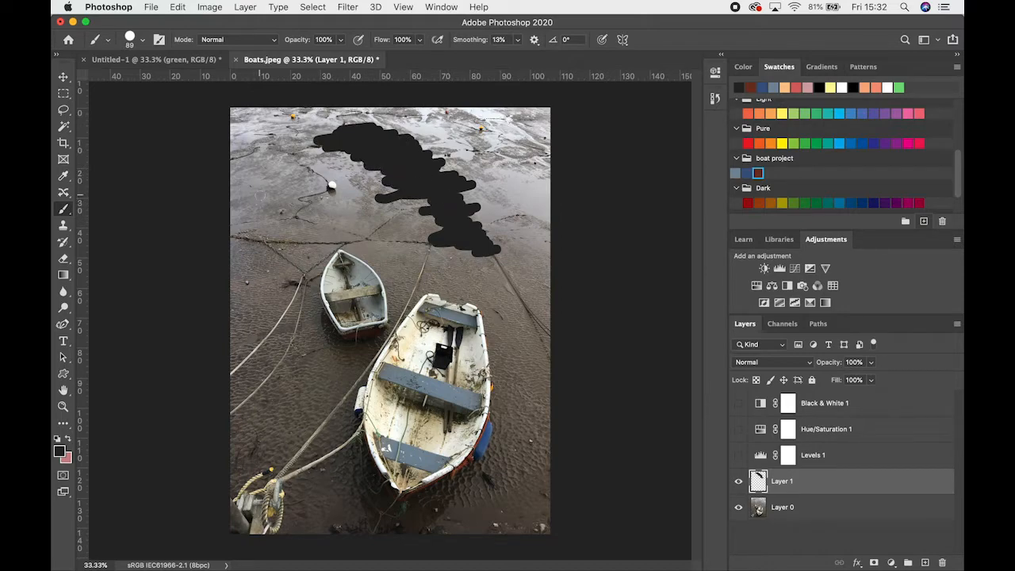
# Paint straight horizontal and diagonal dark lines across the mudflat above the boats on Layer 1
pyautogui.click(259, 194)
pyautogui.moveTo(354, 194)
pyautogui.mouseDown()
pyautogui.moveTo(521, 194)
pyautogui.moveTo(519, 170)
pyautogui.moveTo(517, 181)
pyautogui.moveTo(500, 173)
pyautogui.moveTo(509, 158)
pyautogui.moveTo(235, 159)
pyautogui.mouseUp()
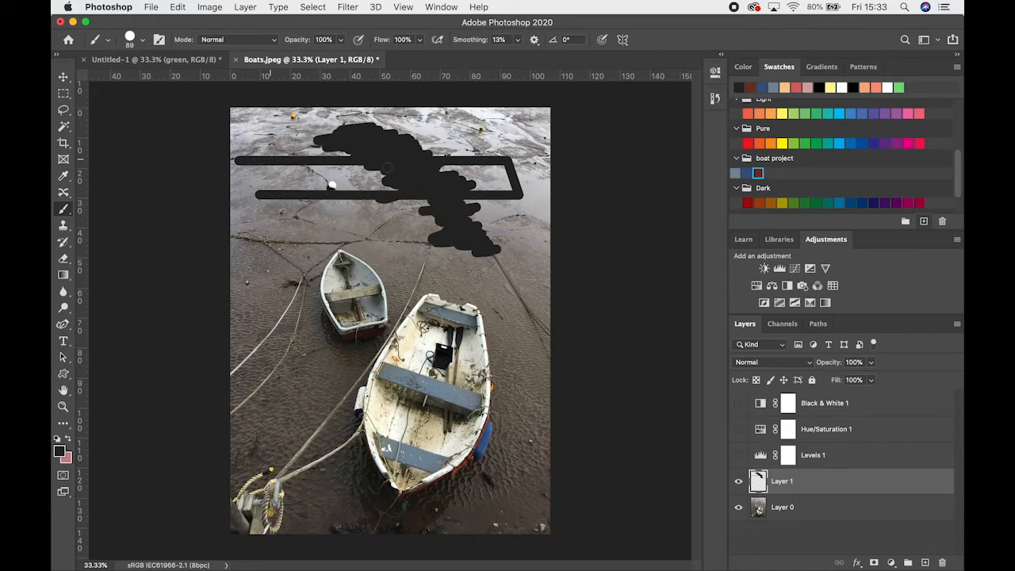
pyautogui.moveTo(521, 159)
pyautogui.mouseDown()
pyautogui.moveTo(466, 161)
pyautogui.moveTo(550, 159)
pyautogui.mouseUp()
pyautogui.keyDown('shift'); pyautogui.click(528, 286); pyautogui.keyUp('shift')
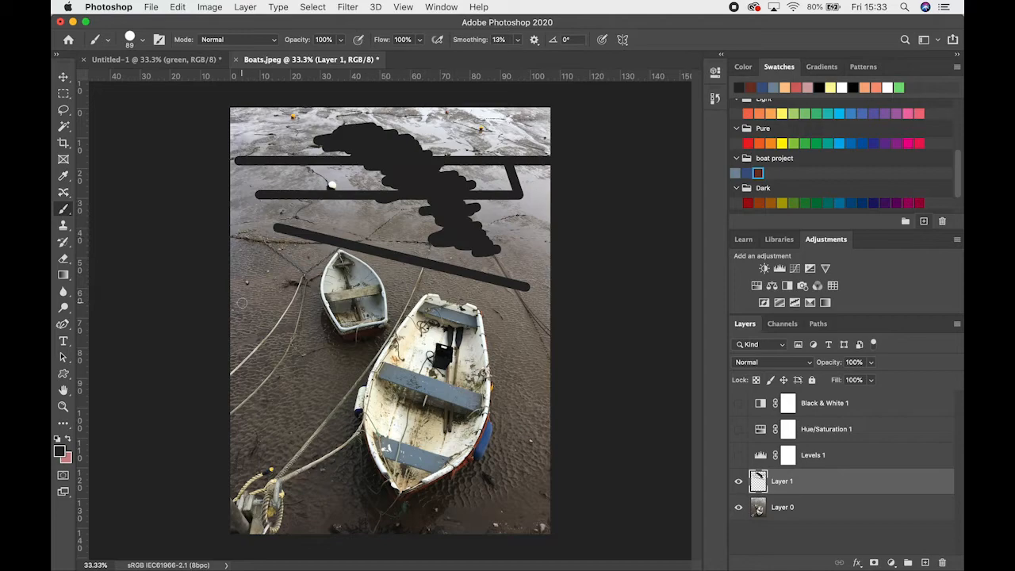
# Undo the straight lines and the irregular patch until Layer 1 is empty
pyautogui.press('super+z')
pyautogui.press('super+z')
pyautogui.press('super+z')
pyautogui.press('super+z')
pyautogui.press('super+z')
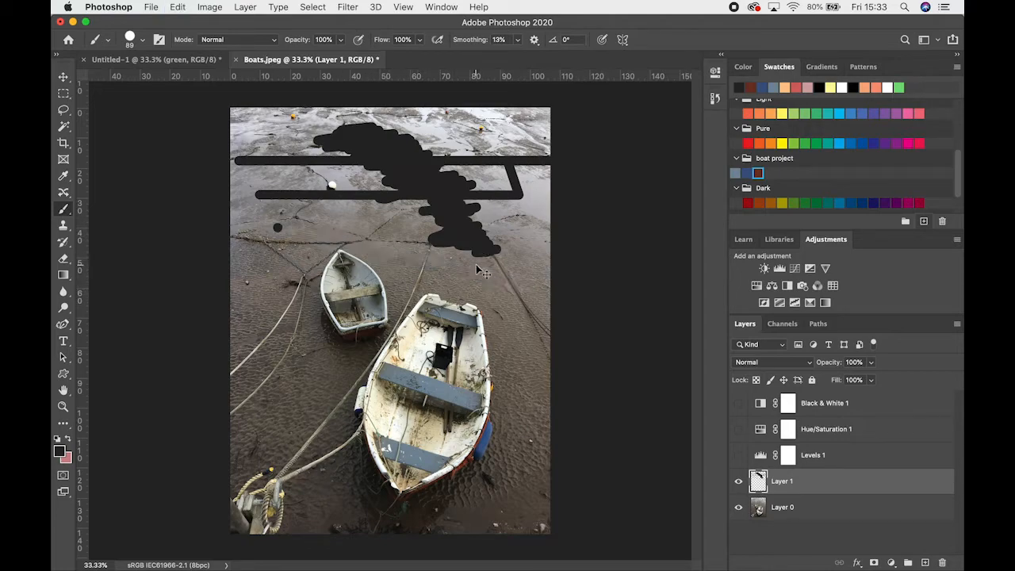
pyautogui.press('super+z')
pyautogui.press('super+z')
pyautogui.press('super+z')
pyautogui.press('super+z')
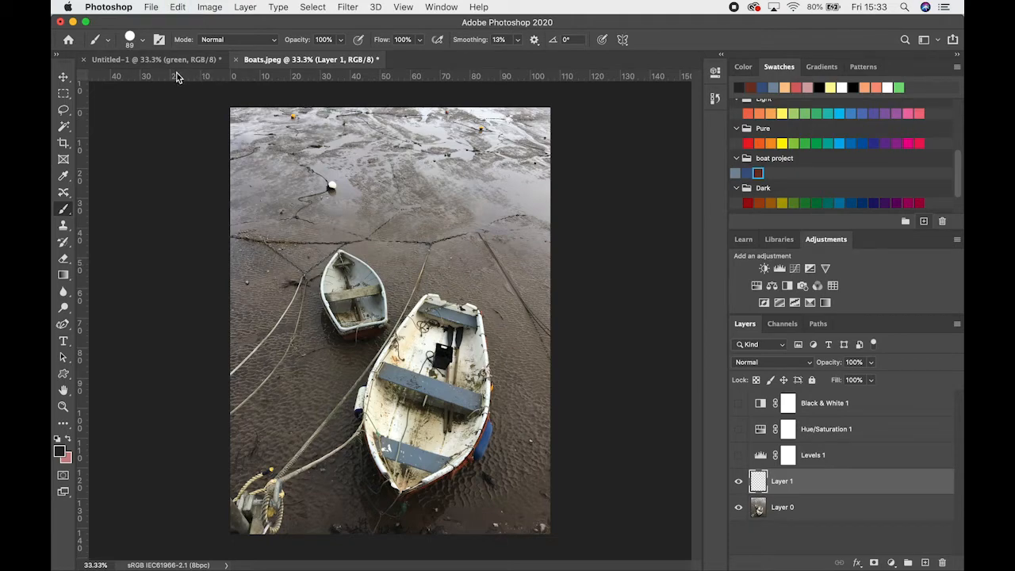
# Lower the brush hardness in two stages, painting a short test stroke on Layer 1 after each change
pyautogui.click(142, 41)
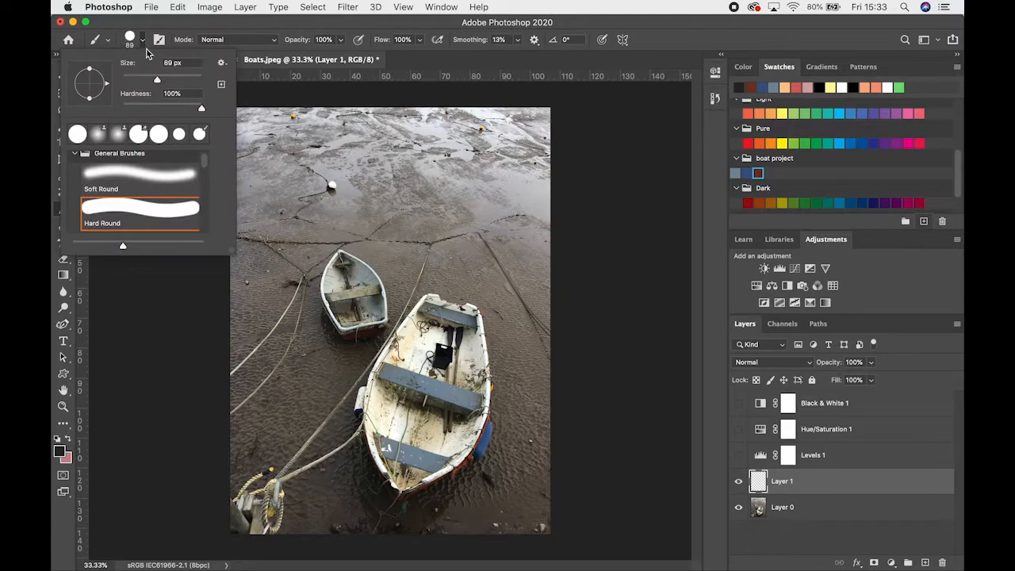
pyautogui.moveTo(203, 111); pyautogui.dragTo(180, 114)
pyautogui.moveTo(370, 184)
pyautogui.mouseDown()
pyautogui.moveTo(428, 203)
pyautogui.moveTo(418, 213)
pyautogui.mouseUp()
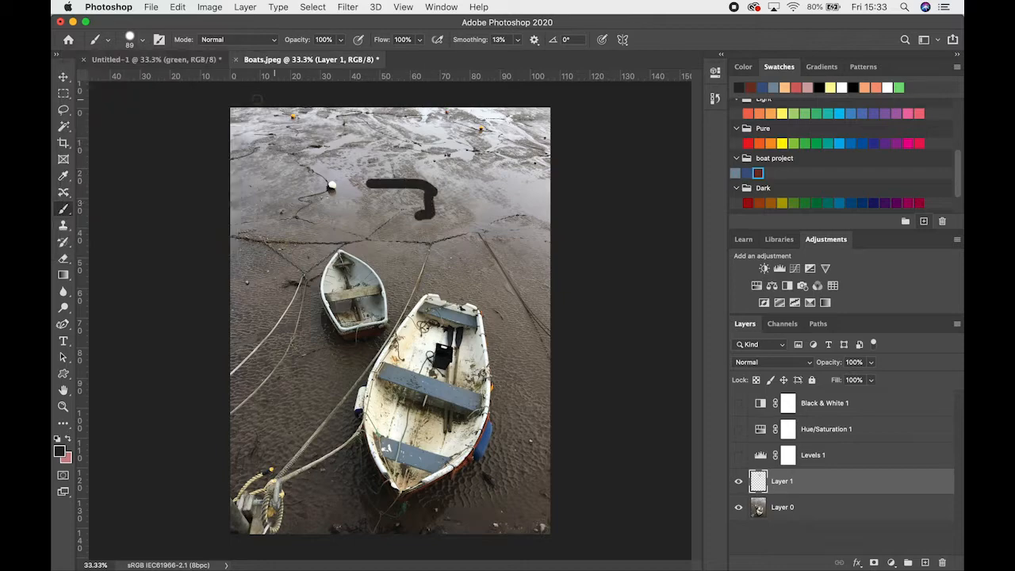
pyautogui.click(143, 42)
pyautogui.moveTo(180, 114)
pyautogui.mouseDown()
pyautogui.moveTo(200, 108)
pyautogui.moveTo(125, 110)
pyautogui.moveTo(139, 109)
pyautogui.mouseUp()
pyautogui.moveTo(415, 155); pyautogui.dragTo(460, 167)
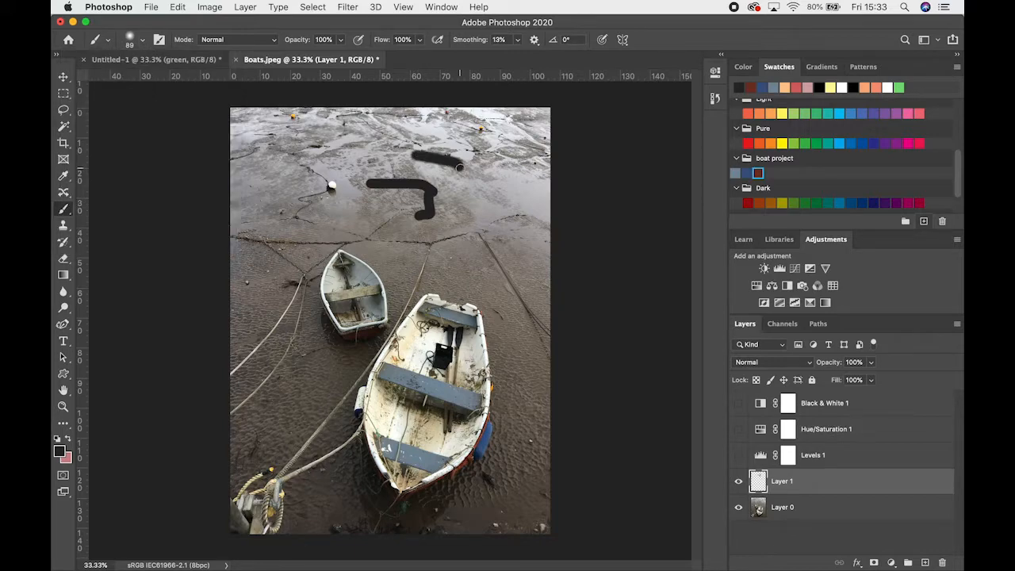
# Enlarge the soft brush to 200 px, try it in a dark patch over the upper mudflat, and undo all strokes on Layer 1
pyautogui.press(']')
pyautogui.press(']')
pyautogui.press(']')
pyautogui.press(']')
pyautogui.press(']')
pyautogui.moveTo(482, 202)
pyautogui.mouseDown()
pyautogui.moveTo(504, 222)
pyautogui.moveTo(473, 224)
pyautogui.moveTo(498, 202)
pyautogui.moveTo(449, 198)
pyautogui.moveTo(449, 184)
pyautogui.moveTo(416, 176)
pyautogui.moveTo(336, 167)
pyautogui.moveTo(354, 187)
pyautogui.moveTo(394, 182)
pyautogui.moveTo(456, 196)
pyautogui.moveTo(436, 212)
pyautogui.moveTo(510, 214)
pyautogui.moveTo(510, 188)
pyautogui.moveTo(404, 169)
pyautogui.moveTo(468, 148)
pyautogui.moveTo(415, 160)
pyautogui.moveTo(503, 176)
pyautogui.moveTo(533, 198)
pyautogui.mouseUp()
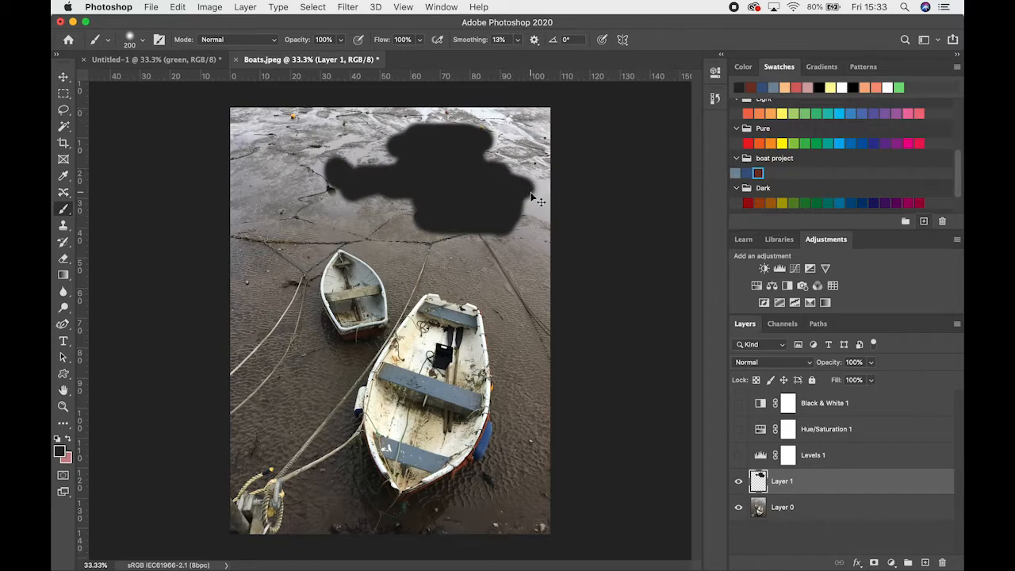
pyautogui.press('super+z')
pyautogui.press('super+z')
pyautogui.press('super+z')
pyautogui.press('super+z')
pyautogui.press('super+z')
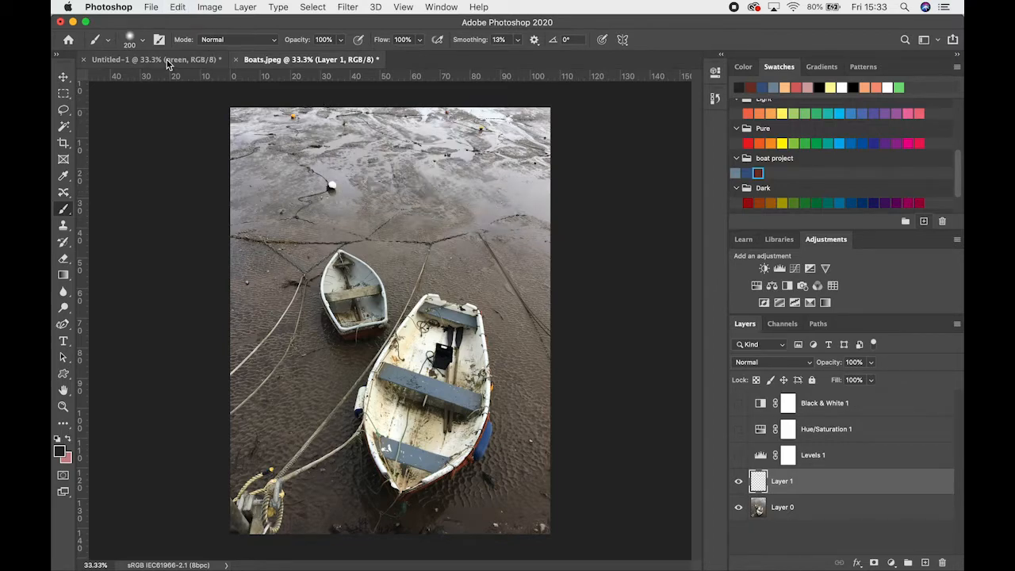
# Raise the brush hardness to its maximum and lower the brush opacity to 50%
pyautogui.click(141, 39)
pyautogui.moveTo(146, 109); pyautogui.dragTo(244, 103)
pyautogui.click(296, 39)
pyautogui.click(338, 40)
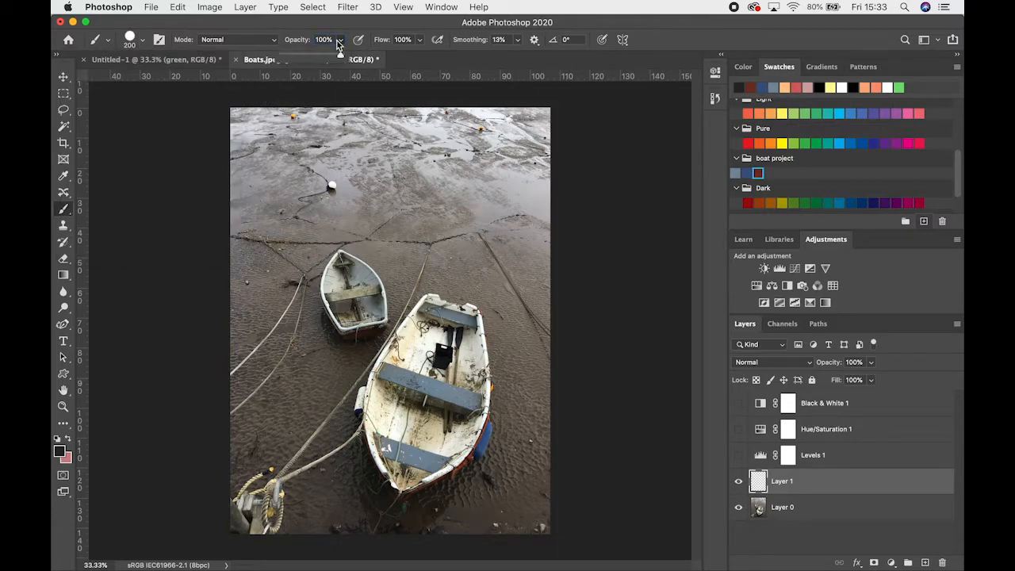
pyautogui.moveTo(338, 57); pyautogui.dragTo(312, 53)
# Paint a semi-transparent dark patch over the upper mudflat on Layer 1, overlapping further strokes to build up its darkness
pyautogui.moveTo(339, 184)
pyautogui.mouseDown()
pyautogui.moveTo(425, 184)
pyautogui.moveTo(365, 155)
pyautogui.moveTo(404, 157)
pyautogui.moveTo(428, 168)
pyautogui.moveTo(386, 178)
pyautogui.moveTo(416, 163)
pyautogui.moveTo(349, 159)
pyautogui.moveTo(424, 150)
pyautogui.moveTo(324, 144)
pyautogui.moveTo(436, 115)
pyautogui.moveTo(416, 111)
pyautogui.mouseUp()
pyautogui.moveTo(405, 117)
pyautogui.mouseDown()
pyautogui.moveTo(448, 159)
pyautogui.moveTo(474, 143)
pyautogui.mouseUp()
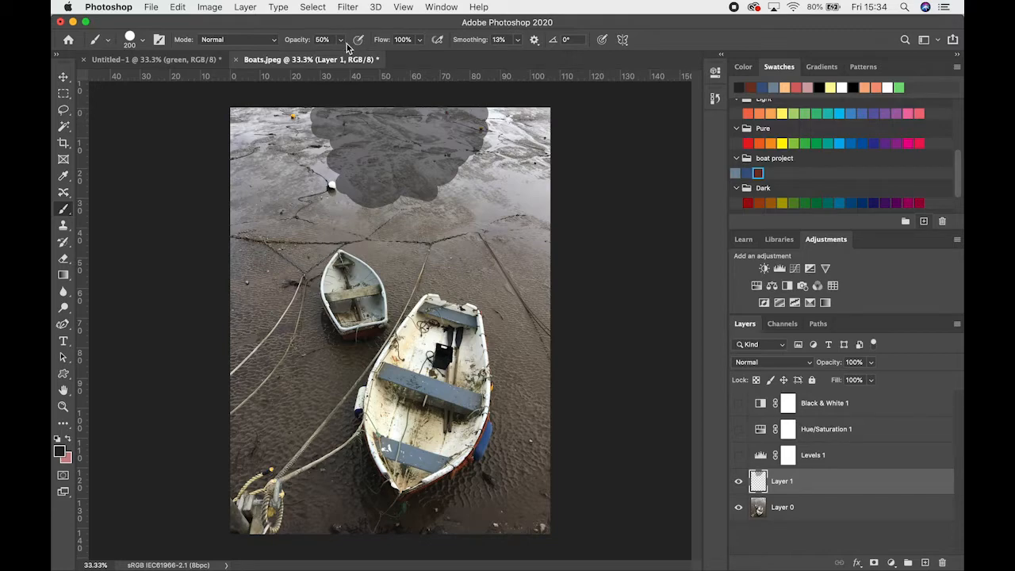
pyautogui.moveTo(431, 231)
pyautogui.mouseDown()
pyautogui.moveTo(412, 168)
pyautogui.moveTo(357, 169)
pyautogui.moveTo(447, 170)
pyautogui.moveTo(406, 173)
pyautogui.moveTo(400, 203)
pyautogui.moveTo(397, 175)
pyautogui.moveTo(399, 203)
pyautogui.moveTo(368, 177)
pyautogui.moveTo(357, 184)
pyautogui.moveTo(391, 148)
pyautogui.moveTo(418, 172)
pyautogui.moveTo(381, 153)
pyautogui.moveTo(375, 181)
pyautogui.moveTo(421, 165)
pyautogui.moveTo(419, 188)
pyautogui.moveTo(408, 175)
pyautogui.moveTo(398, 191)
pyautogui.moveTo(393, 137)
pyautogui.moveTo(377, 170)
pyautogui.moveTo(396, 156)
pyautogui.moveTo(323, 145)
pyautogui.moveTo(348, 142)
pyautogui.moveTo(386, 158)
pyautogui.moveTo(338, 152)
pyautogui.moveTo(362, 164)
pyautogui.moveTo(339, 173)
pyautogui.moveTo(376, 180)
pyautogui.moveTo(351, 179)
pyautogui.moveTo(343, 162)
pyautogui.moveTo(384, 148)
pyautogui.moveTo(349, 159)
pyautogui.moveTo(379, 147)
pyautogui.moveTo(334, 143)
pyautogui.moveTo(389, 145)
pyautogui.moveTo(300, 140)
pyautogui.moveTo(424, 145)
pyautogui.moveTo(451, 174)
pyautogui.moveTo(418, 171)
pyautogui.moveTo(430, 163)
pyautogui.moveTo(403, 150)
pyautogui.mouseUp()
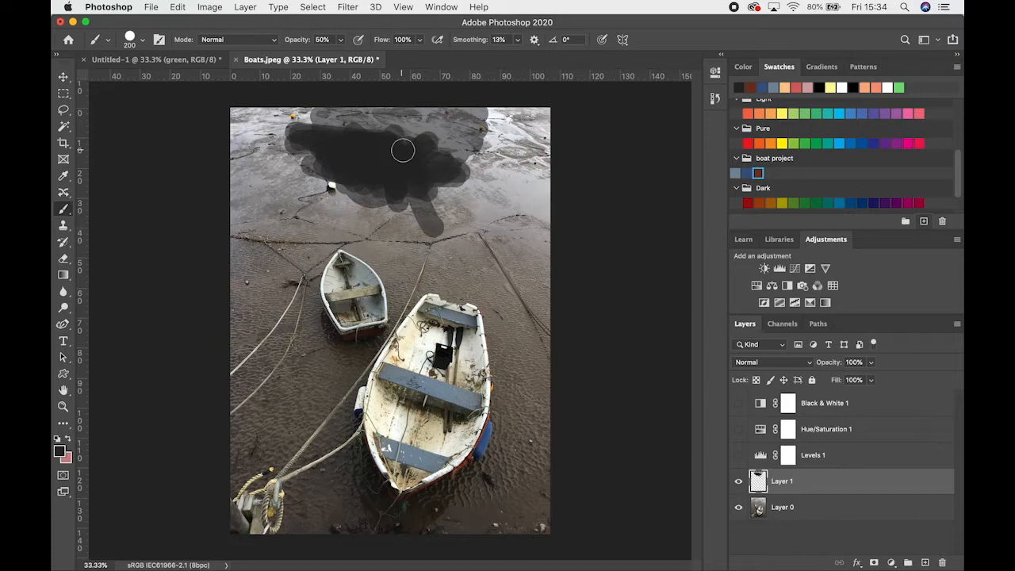
pyautogui.moveTo(402, 150)
pyautogui.mouseDown()
pyautogui.moveTo(355, 129)
pyautogui.moveTo(404, 140)
pyautogui.moveTo(378, 188)
pyautogui.moveTo(433, 188)
pyautogui.moveTo(409, 201)
pyautogui.mouseUp()
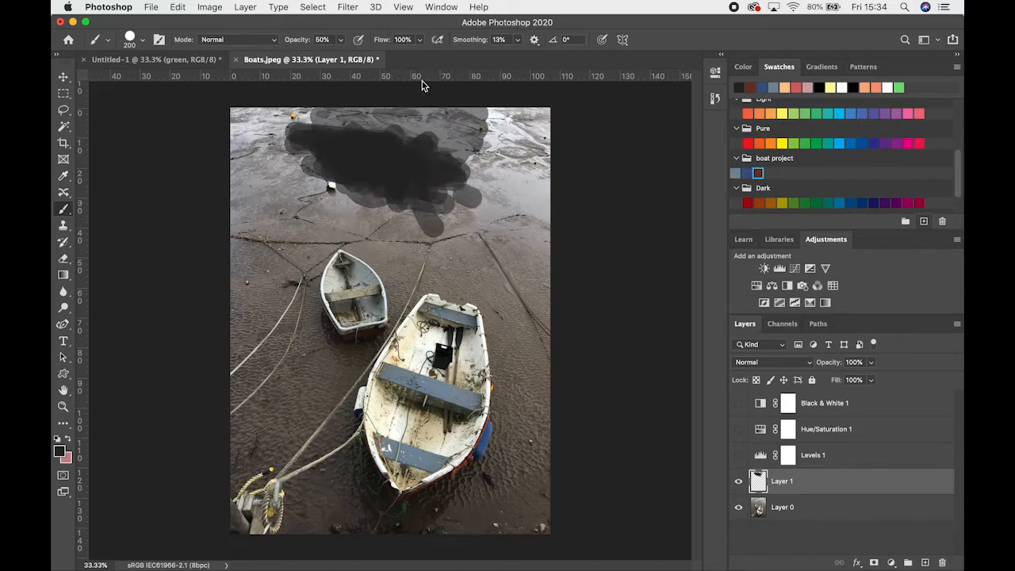
# Undo the most recent overlapping strokes in the dark patch on Layer 1
pyautogui.press('super+z')
pyautogui.press('super+z')
pyautogui.press('super+z')
pyautogui.press('super+z')
pyautogui.press('super+z')
pyautogui.press('super+z')
pyautogui.press('super+z')
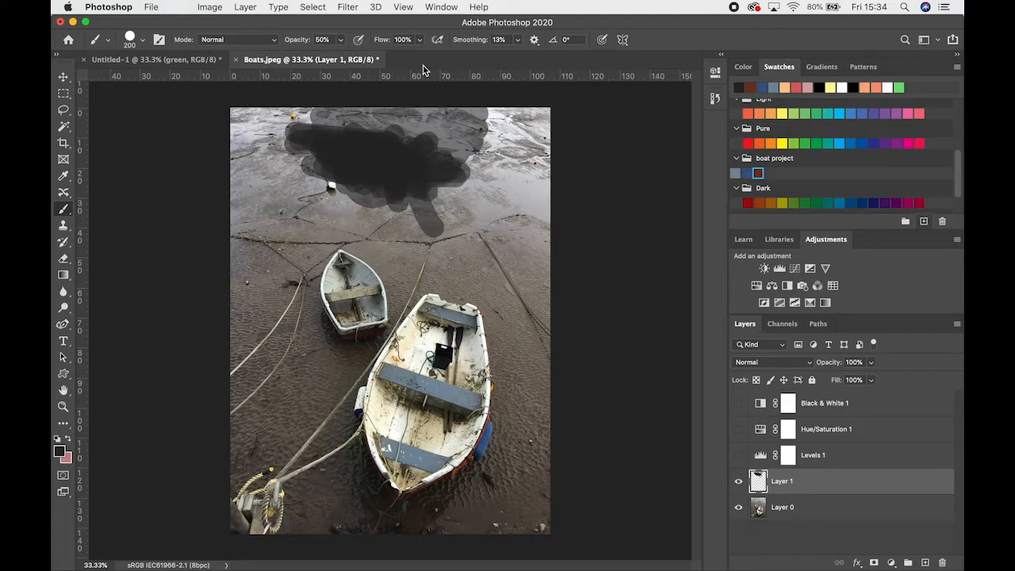
pyautogui.press('super+z')
pyautogui.press('super+z')
pyautogui.press('super+z')
pyautogui.press('super+z')
pyautogui.press('super+z')
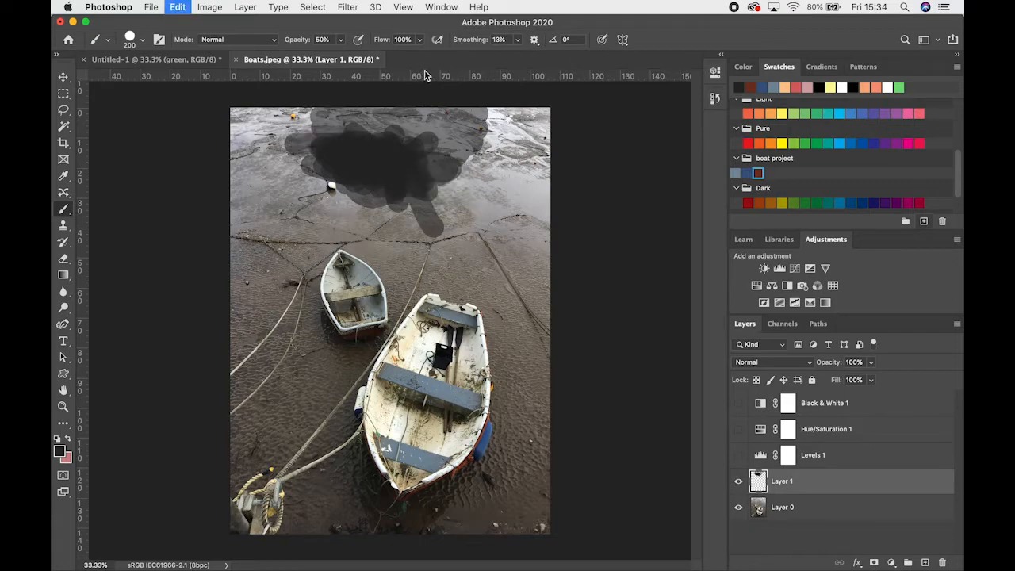
pyautogui.press('super+z')
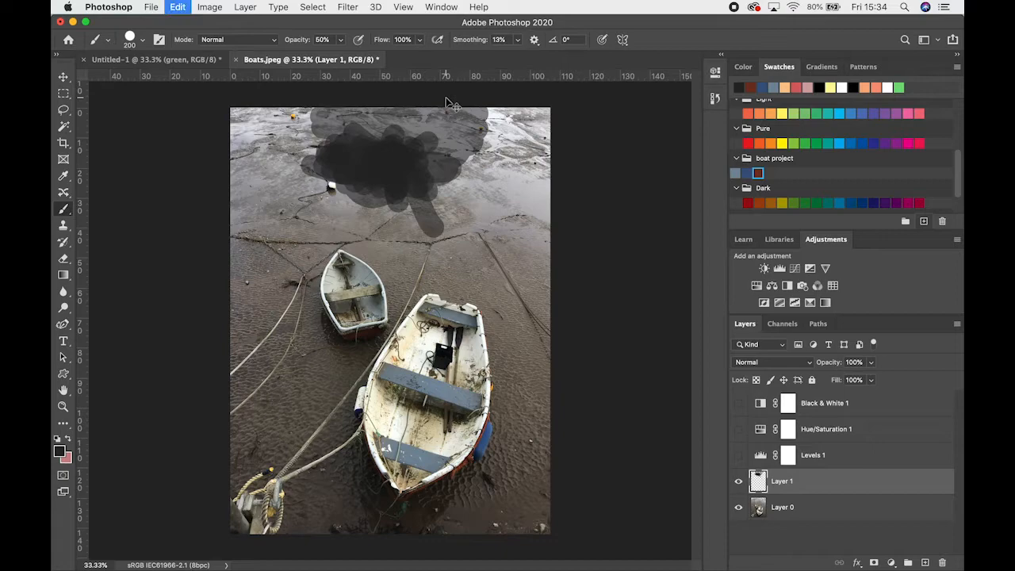
pyautogui.press('super+z')
pyautogui.press('super+z')
pyautogui.press('super+z')
pyautogui.press('super+z')
pyautogui.press('super+z')
pyautogui.press('super+z')
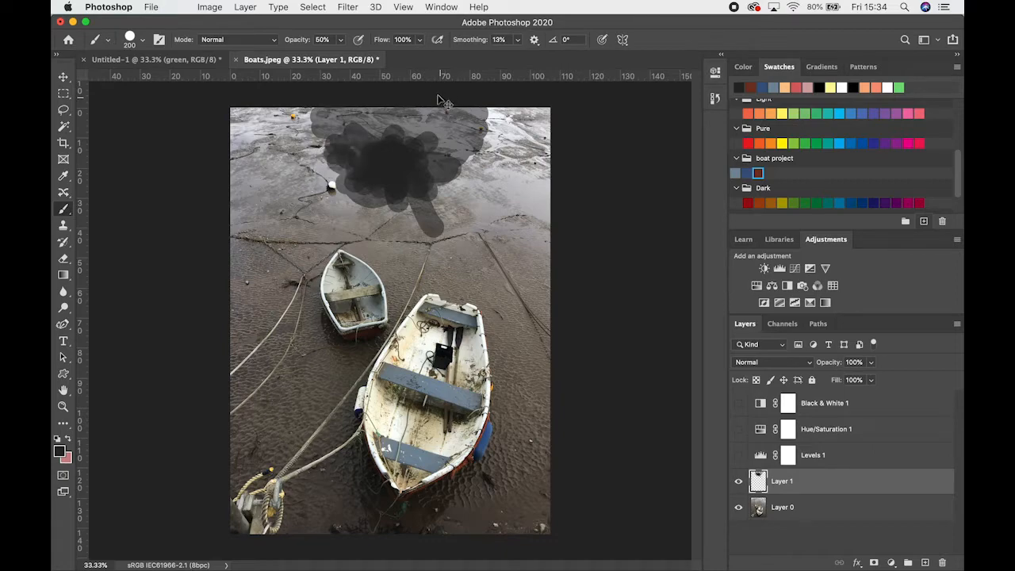
pyautogui.press('super+z')
pyautogui.press('super+z')
# Lower the brush flow to 68% and paint a 50% opacity test stroke across the mudflat above the smaller boat
pyautogui.click(419, 40)
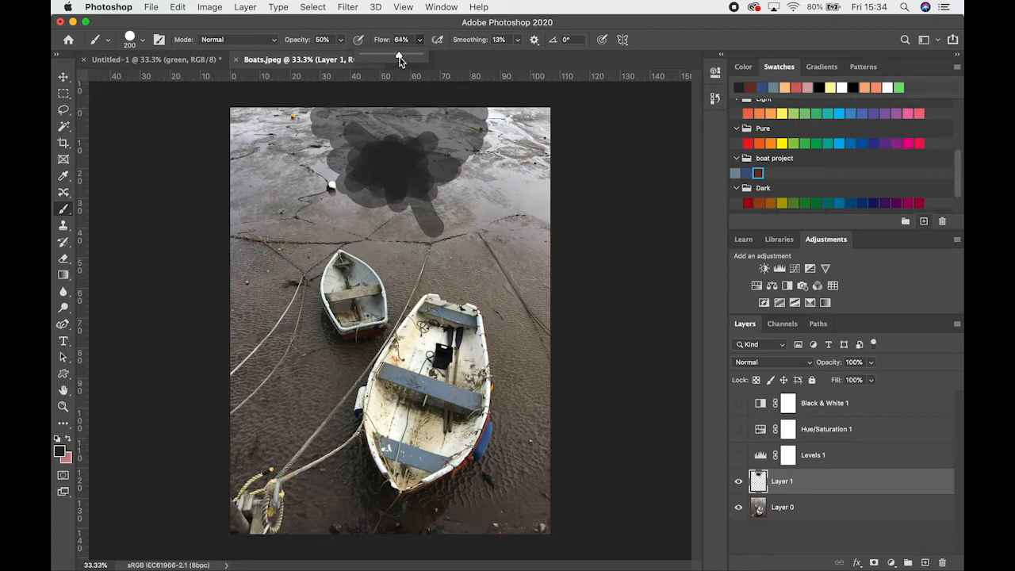
pyautogui.click(259, 203)
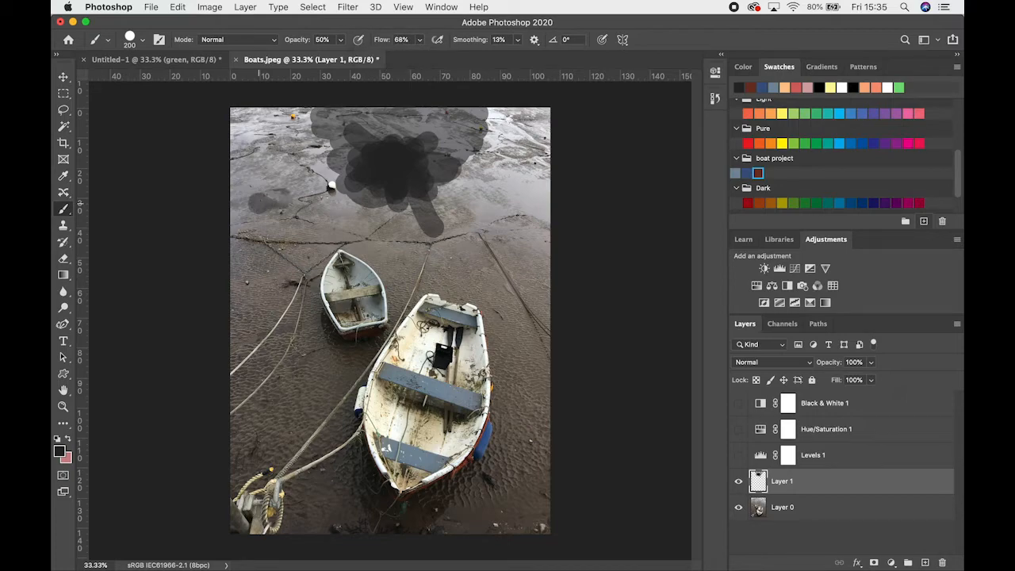
pyautogui.moveTo(319, 210); pyautogui.dragTo(370, 230)
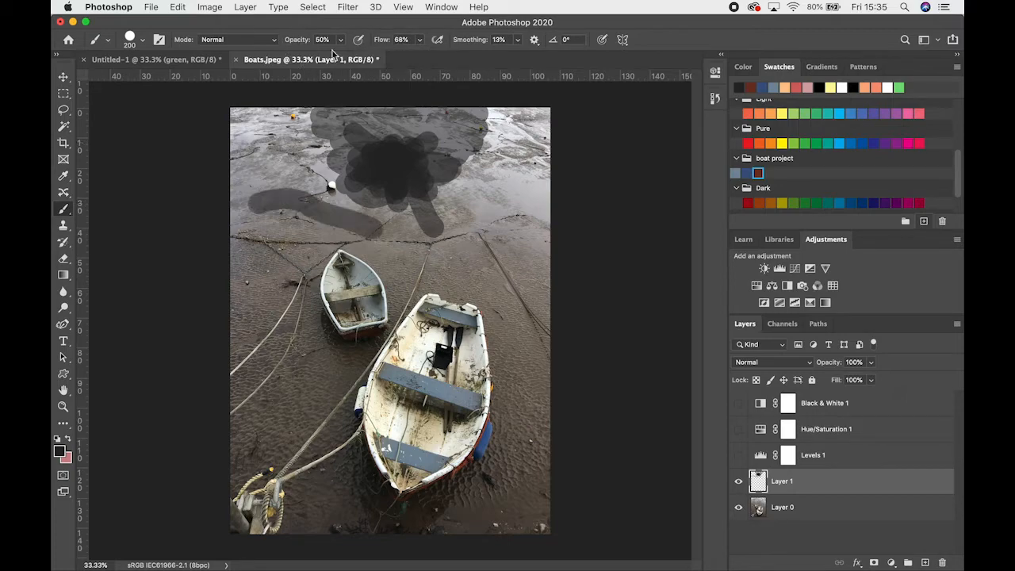
# Raise the brush opacity to 100% and paint test strokes above the larger boat and beside the dark patch
pyautogui.moveTo(344, 54); pyautogui.dragTo(415, 53)
pyautogui.moveTo(455, 214)
pyautogui.mouseDown()
pyautogui.moveTo(505, 225)
pyautogui.moveTo(498, 245)
pyautogui.moveTo(396, 247)
pyautogui.moveTo(485, 224)
pyautogui.moveTo(497, 188)
pyautogui.mouseUp()
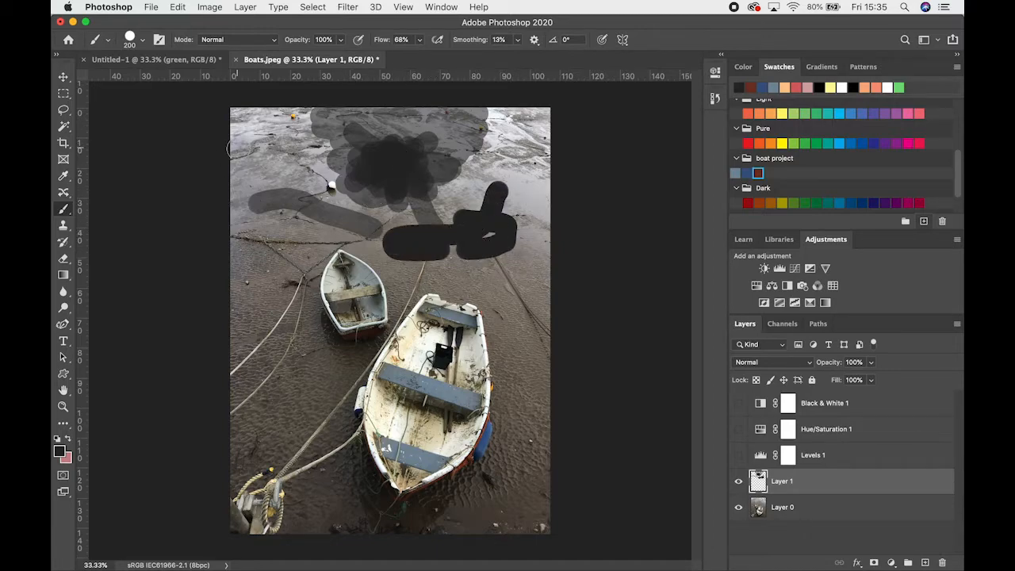
pyautogui.moveTo(280, 148); pyautogui.dragTo(284, 178)
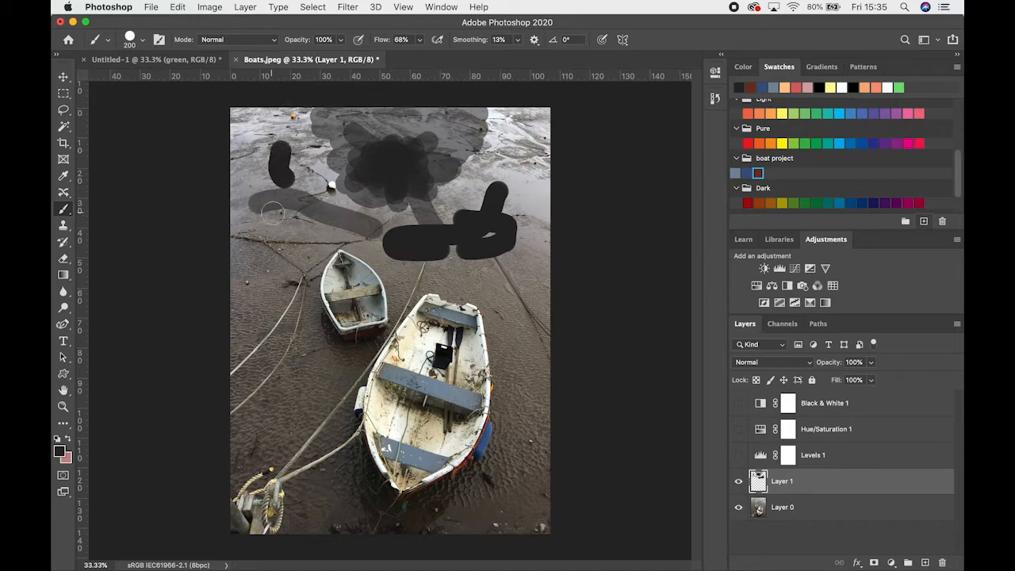
# Paint one stroke above the smaller boat at 100% brush flow, and build up soft shading around the larger boat at 1% flow
pyautogui.moveTo(418, 56); pyautogui.dragTo(395, 58)
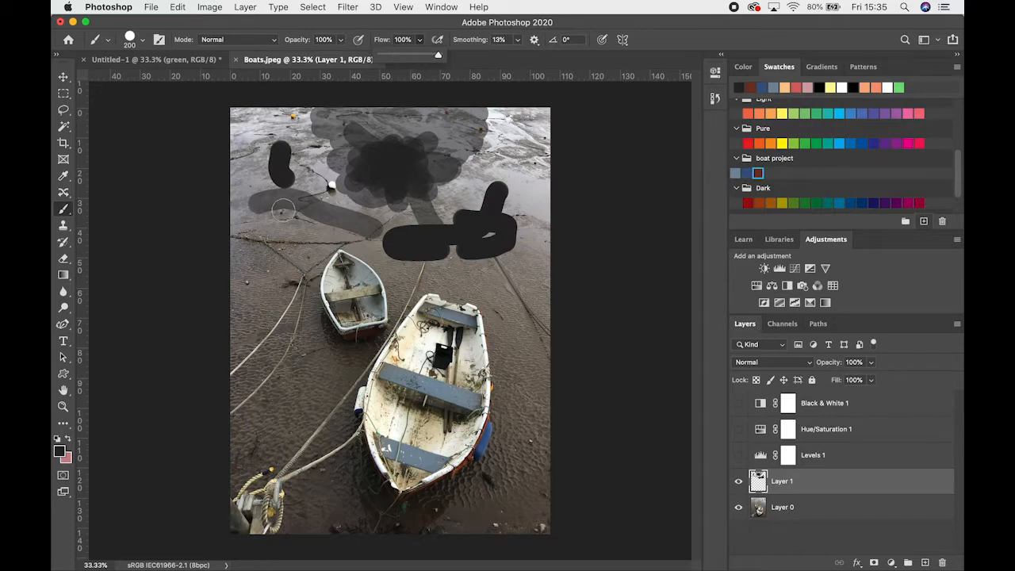
pyautogui.moveTo(283, 209)
pyautogui.mouseDown()
pyautogui.moveTo(327, 225)
pyautogui.moveTo(438, 181)
pyautogui.mouseUp()
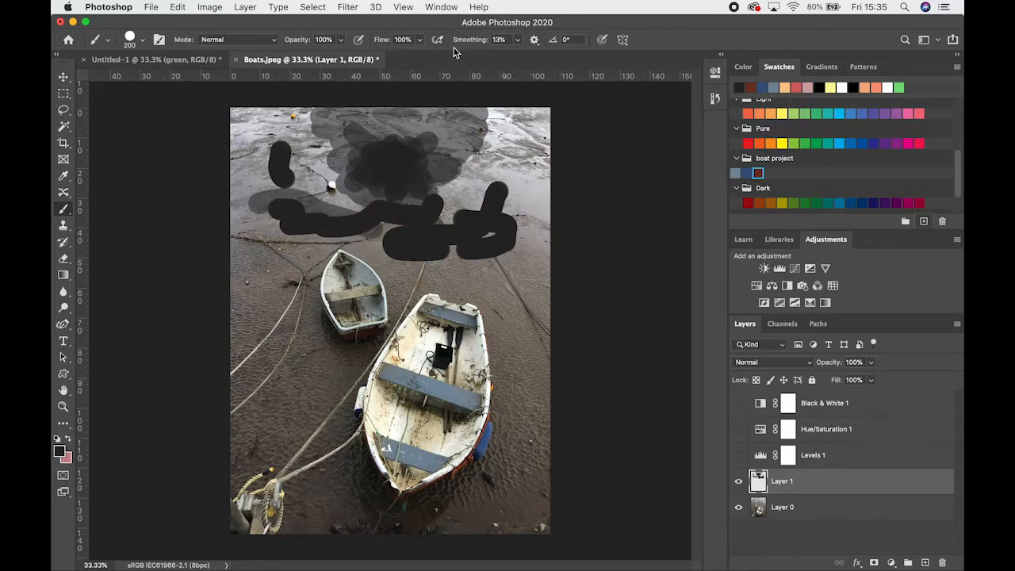
pyautogui.click(419, 40)
pyautogui.moveTo(412, 60); pyautogui.dragTo(361, 57)
pyautogui.moveTo(525, 278)
pyautogui.mouseDown()
pyautogui.moveTo(527, 309)
pyautogui.moveTo(500, 274)
pyautogui.moveTo(528, 342)
pyautogui.moveTo(526, 369)
pyautogui.moveTo(510, 298)
pyautogui.moveTo(525, 381)
pyautogui.moveTo(526, 391)
pyautogui.moveTo(512, 332)
pyautogui.moveTo(516, 392)
pyautogui.moveTo(490, 286)
pyautogui.moveTo(494, 294)
pyautogui.moveTo(439, 281)
pyautogui.moveTo(469, 288)
pyautogui.moveTo(406, 292)
pyautogui.moveTo(395, 268)
pyautogui.moveTo(491, 284)
pyautogui.moveTo(421, 268)
pyautogui.moveTo(486, 279)
pyautogui.moveTo(415, 278)
pyautogui.moveTo(395, 262)
pyautogui.moveTo(423, 283)
pyautogui.moveTo(417, 276)
pyautogui.moveTo(514, 268)
pyautogui.moveTo(460, 281)
pyautogui.moveTo(513, 286)
pyautogui.moveTo(514, 311)
pyautogui.moveTo(516, 277)
pyautogui.moveTo(482, 271)
pyautogui.moveTo(516, 265)
pyautogui.moveTo(444, 262)
pyautogui.moveTo(523, 251)
pyautogui.moveTo(529, 289)
pyautogui.moveTo(523, 224)
pyautogui.moveTo(505, 274)
pyautogui.moveTo(510, 238)
pyautogui.moveTo(433, 236)
pyautogui.mouseUp()
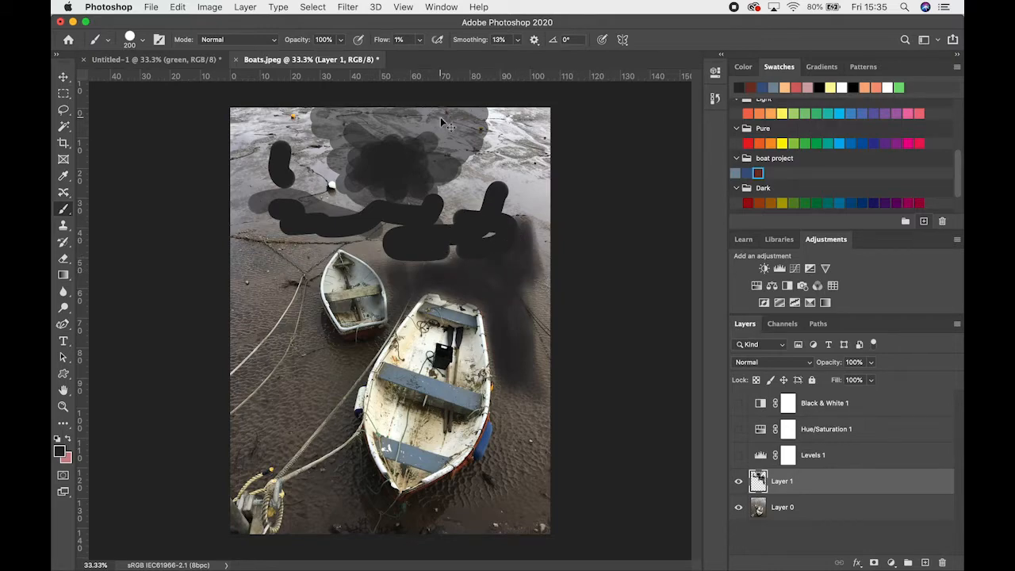
# Undo the flow test strokes and the full-opacity strokes on Layer 1
pyautogui.press('super+z')
pyautogui.press('super+z')
pyautogui.press('super+z')
pyautogui.press('super+z')
pyautogui.press('super+z')
pyautogui.press('super+z')
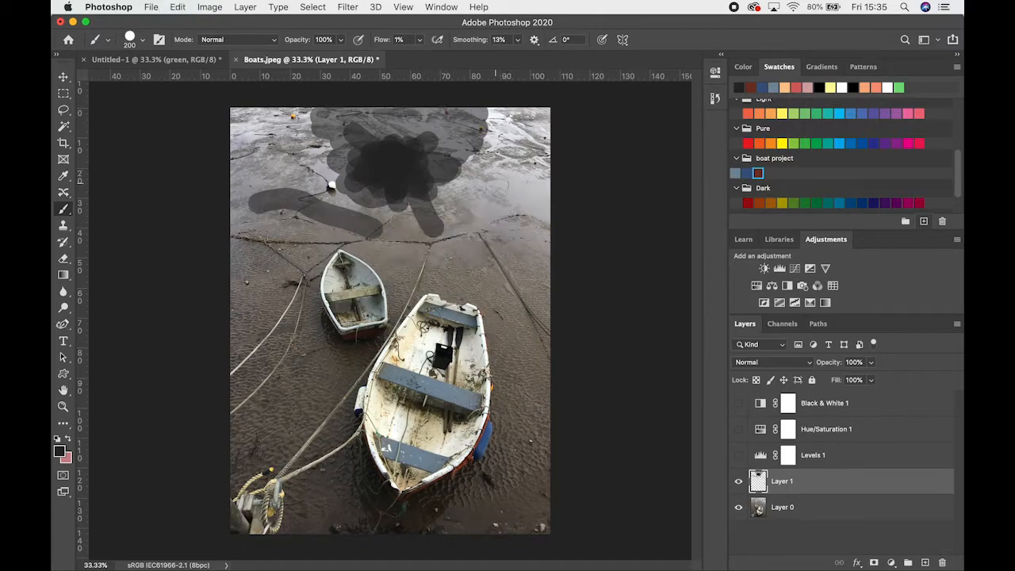
# Set the brush flow and smoothing to 100% and paint one long winding stroke around both boats
pyautogui.click(420, 39)
pyautogui.click(517, 39)
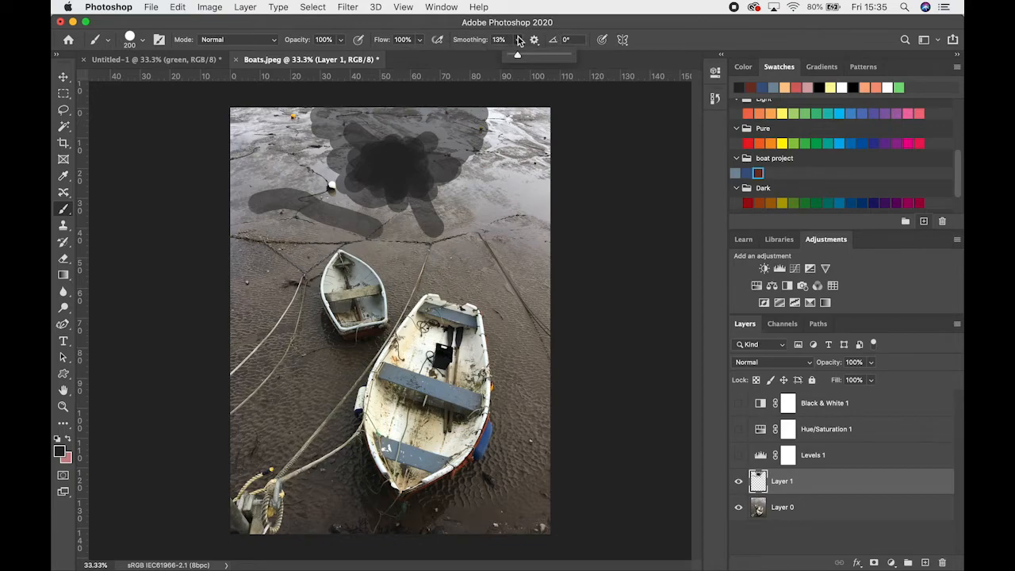
pyautogui.moveTo(529, 62); pyautogui.dragTo(530, 61)
pyautogui.click(476, 42)
pyautogui.click(517, 42)
pyautogui.moveTo(428, 251)
pyautogui.mouseDown()
pyautogui.moveTo(434, 263)
pyautogui.moveTo(501, 274)
pyautogui.moveTo(517, 292)
pyautogui.moveTo(514, 401)
pyautogui.moveTo(484, 453)
pyautogui.moveTo(436, 477)
pyautogui.moveTo(389, 476)
pyautogui.moveTo(357, 448)
pyautogui.moveTo(347, 396)
pyautogui.moveTo(400, 337)
pyautogui.moveTo(410, 279)
pyautogui.moveTo(412, 252)
pyautogui.moveTo(390, 234)
pyautogui.moveTo(321, 255)
pyautogui.moveTo(303, 305)
pyautogui.moveTo(299, 366)
pyautogui.moveTo(265, 436)
pyautogui.moveTo(258, 422)
pyautogui.moveTo(281, 247)
pyautogui.moveTo(314, 208)
pyautogui.moveTo(371, 210)
pyautogui.mouseUp()
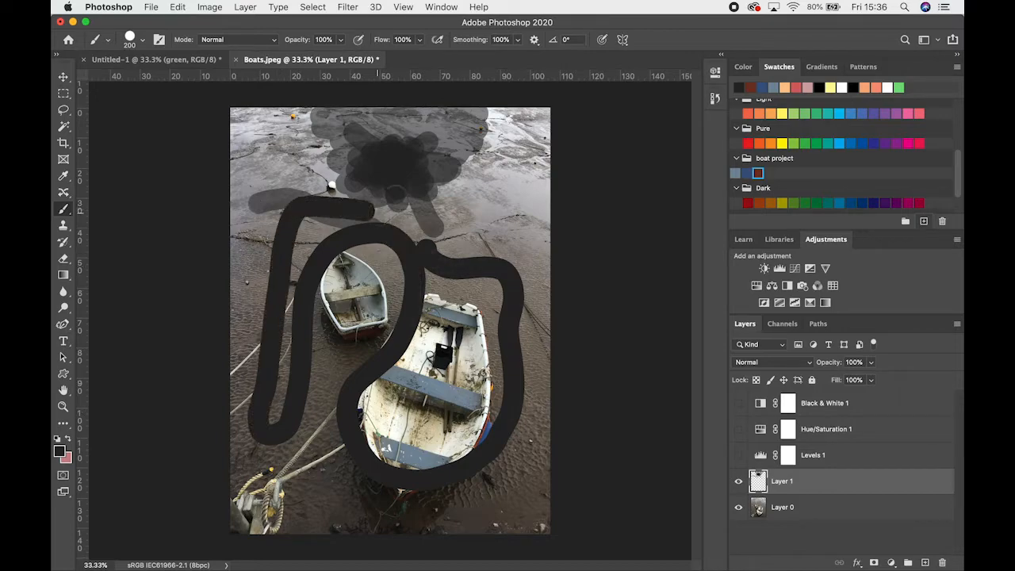
# Set the brush smoothing to 0%, paint a long wavy stroke around the larger boat, and undo the smoothing test strokes
pyautogui.click(517, 39)
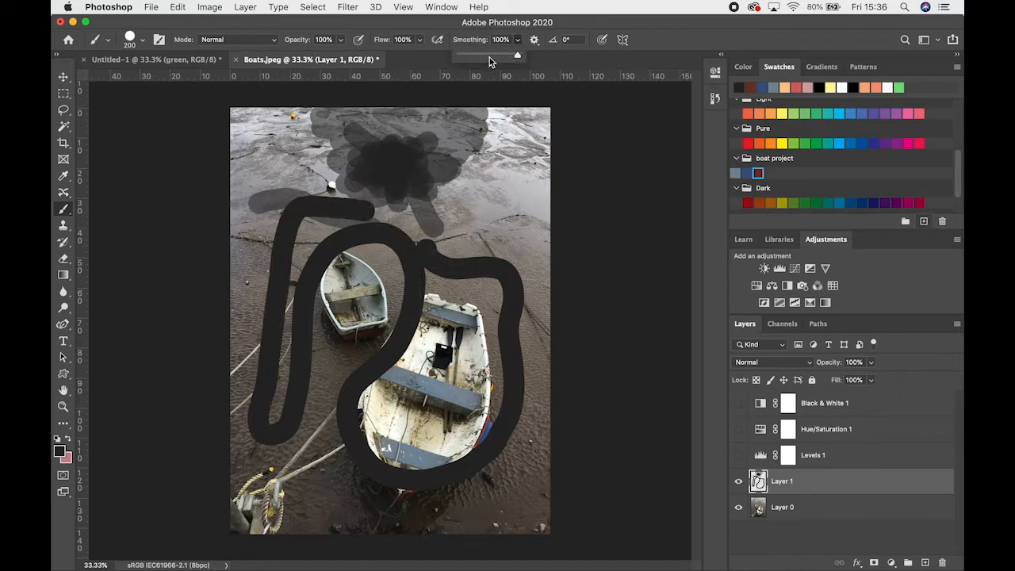
pyautogui.moveTo(516, 58); pyautogui.dragTo(447, 58)
pyautogui.moveTo(489, 142)
pyautogui.mouseDown()
pyautogui.moveTo(511, 168)
pyautogui.moveTo(505, 192)
pyautogui.moveTo(536, 297)
pyautogui.moveTo(523, 476)
pyautogui.moveTo(430, 515)
pyautogui.moveTo(352, 506)
pyautogui.moveTo(315, 482)
pyautogui.moveTo(326, 349)
pyautogui.moveTo(367, 279)
pyautogui.moveTo(363, 325)
pyautogui.moveTo(334, 358)
pyautogui.moveTo(329, 387)
pyautogui.moveTo(341, 387)
pyautogui.moveTo(328, 432)
pyautogui.moveTo(336, 474)
pyautogui.moveTo(341, 440)
pyautogui.moveTo(357, 477)
pyautogui.moveTo(353, 499)
pyautogui.moveTo(468, 497)
pyautogui.moveTo(494, 441)
pyautogui.mouseUp()
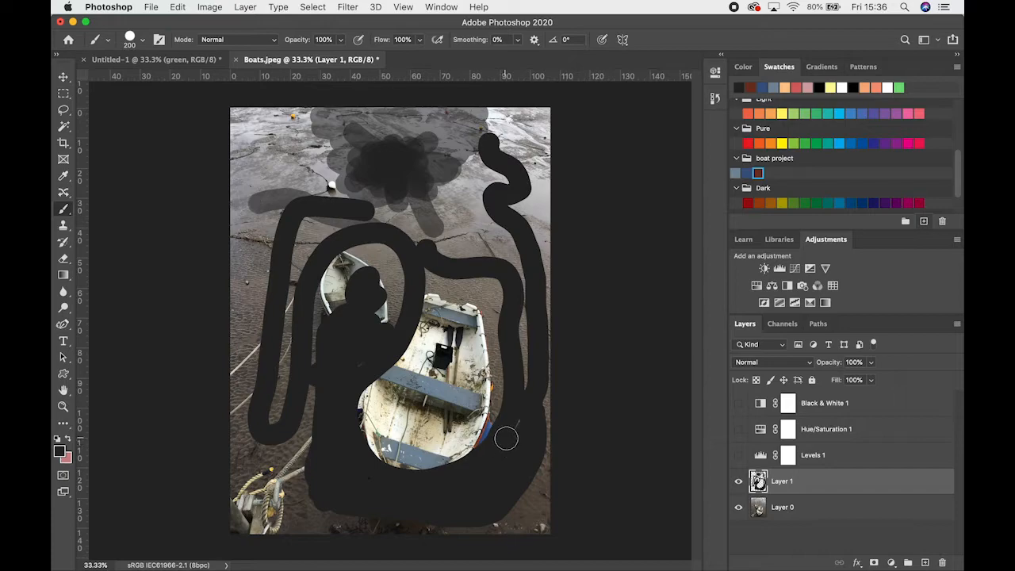
pyautogui.press('super+z')
pyautogui.press('super+z')
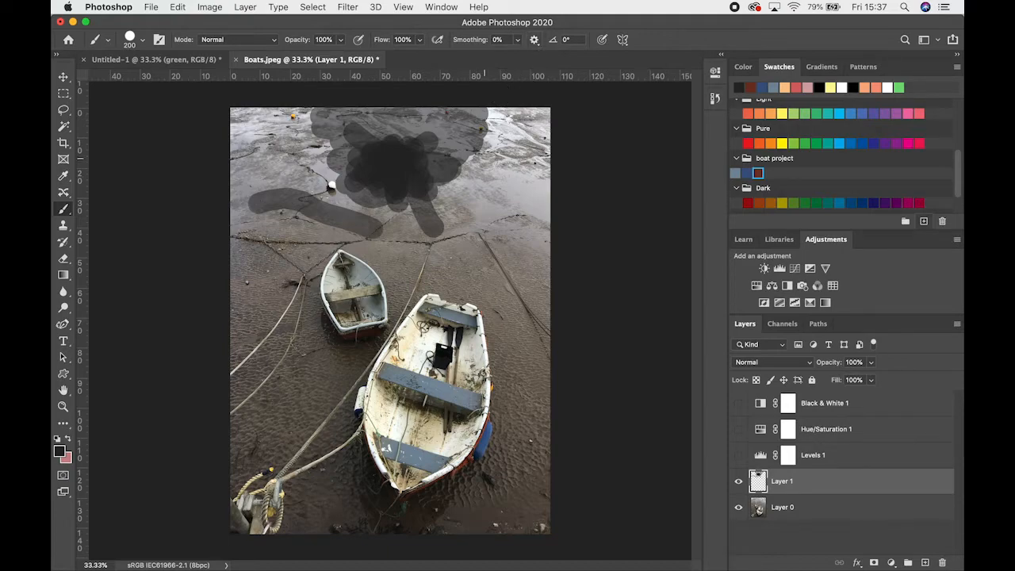
# Paint a patch over the mudflat in the pink background colour, overlapping it with the grey-blue swatch from the boat project group
pyautogui.click(274, 40)
pyautogui.click(290, 40)
pyautogui.click(71, 444)
pyautogui.moveTo(357, 176)
pyautogui.mouseDown()
pyautogui.moveTo(391, 170)
pyautogui.moveTo(432, 190)
pyautogui.moveTo(357, 206)
pyautogui.moveTo(337, 226)
pyautogui.moveTo(310, 154)
pyautogui.moveTo(463, 198)
pyautogui.moveTo(452, 230)
pyautogui.mouseUp()
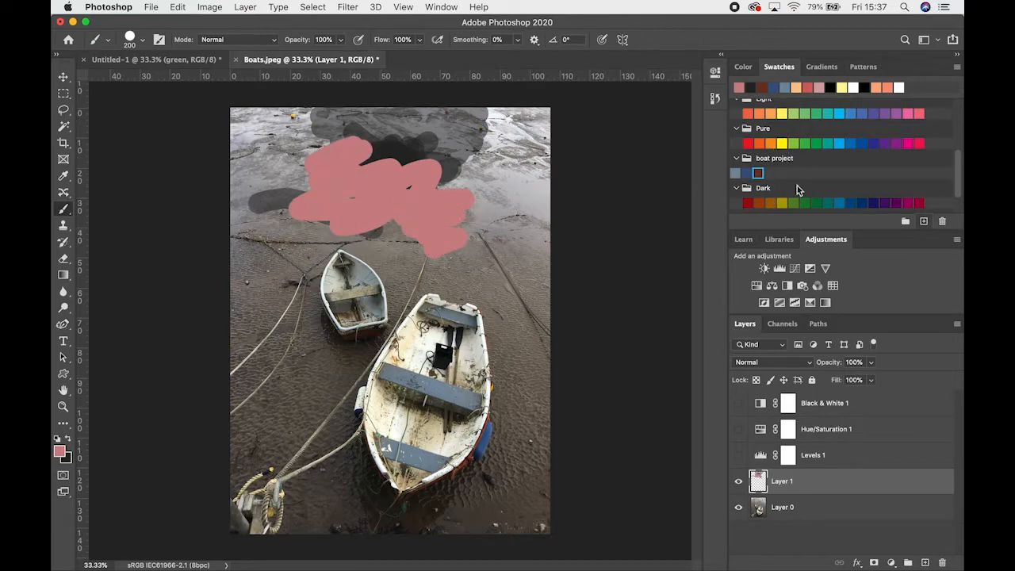
pyautogui.click(735, 173)
pyautogui.moveTo(431, 204)
pyautogui.mouseDown()
pyautogui.moveTo(381, 206)
pyautogui.moveTo(352, 210)
pyautogui.moveTo(393, 222)
pyautogui.moveTo(390, 208)
pyautogui.moveTo(448, 247)
pyautogui.moveTo(339, 204)
pyautogui.mouseUp()
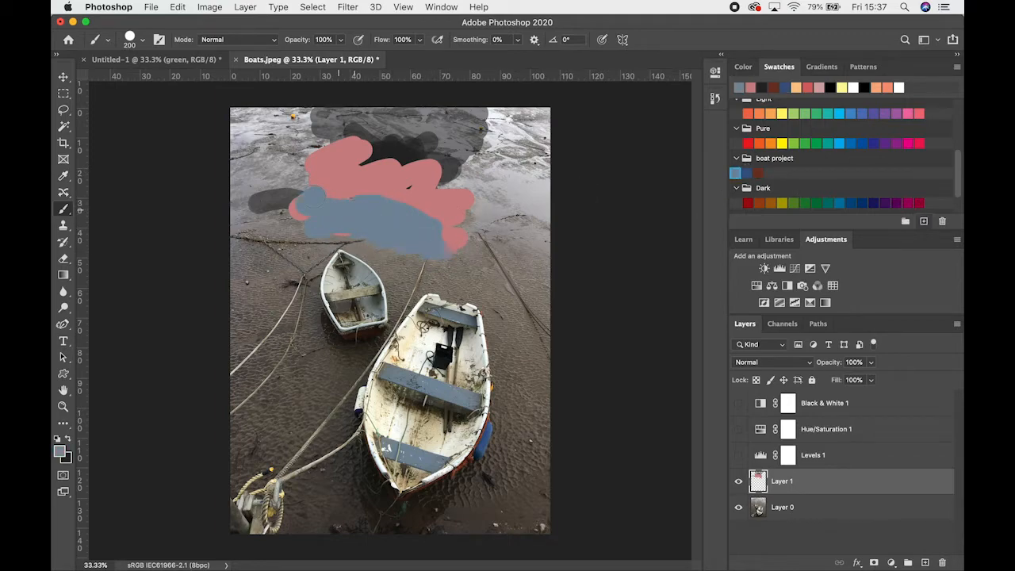
# Set the brush mode to Lighten and paint grey-blue strokes over and around the pink patch
pyautogui.click(265, 41)
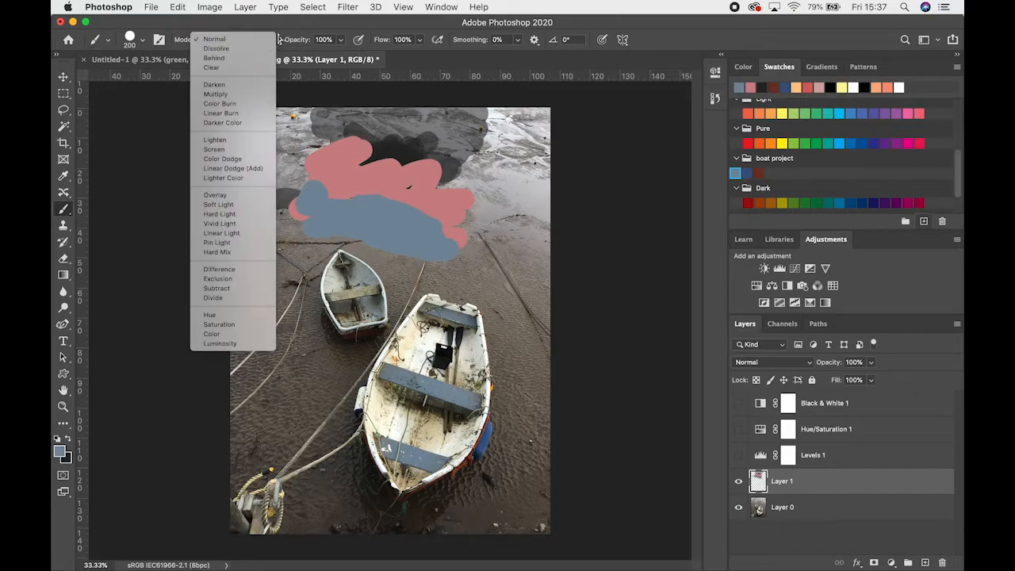
pyautogui.click(280, 36)
pyautogui.click(235, 41)
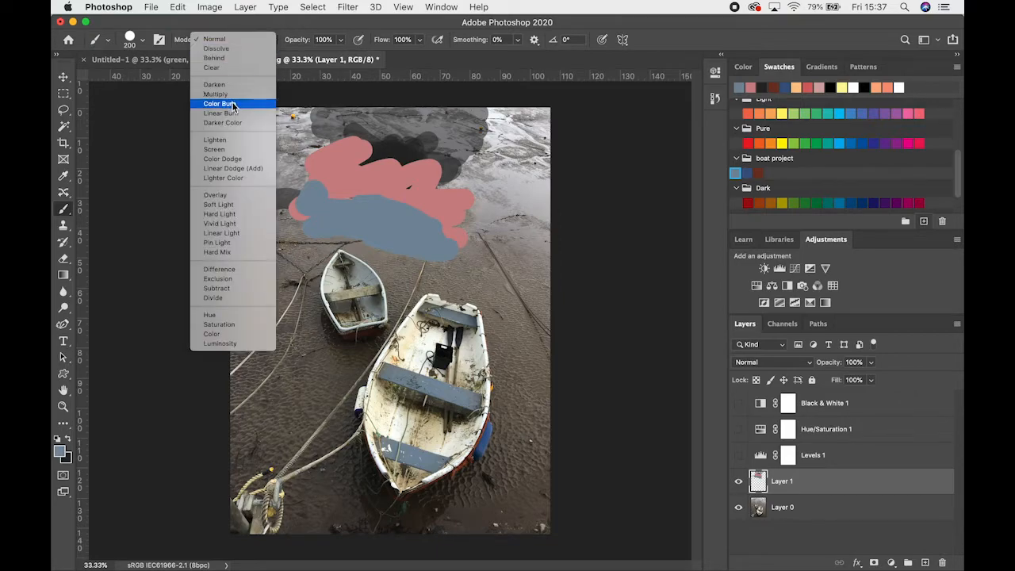
pyautogui.moveTo(369, 173); pyautogui.dragTo(358, 194)
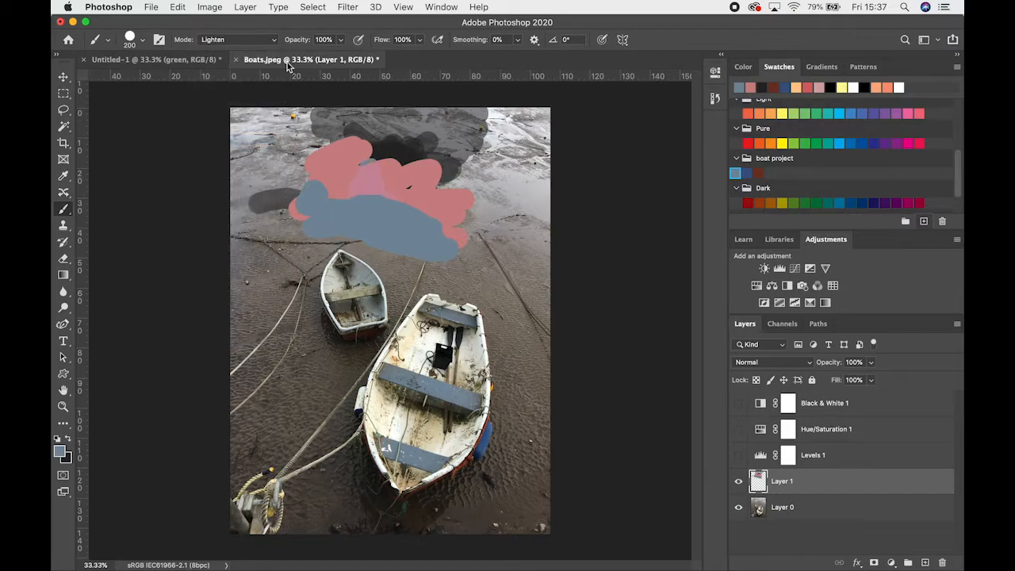
pyautogui.moveTo(377, 152)
pyautogui.mouseDown()
pyautogui.moveTo(448, 181)
pyautogui.moveTo(496, 252)
pyautogui.mouseUp()
pyautogui.moveTo(295, 168); pyautogui.dragTo(379, 139)
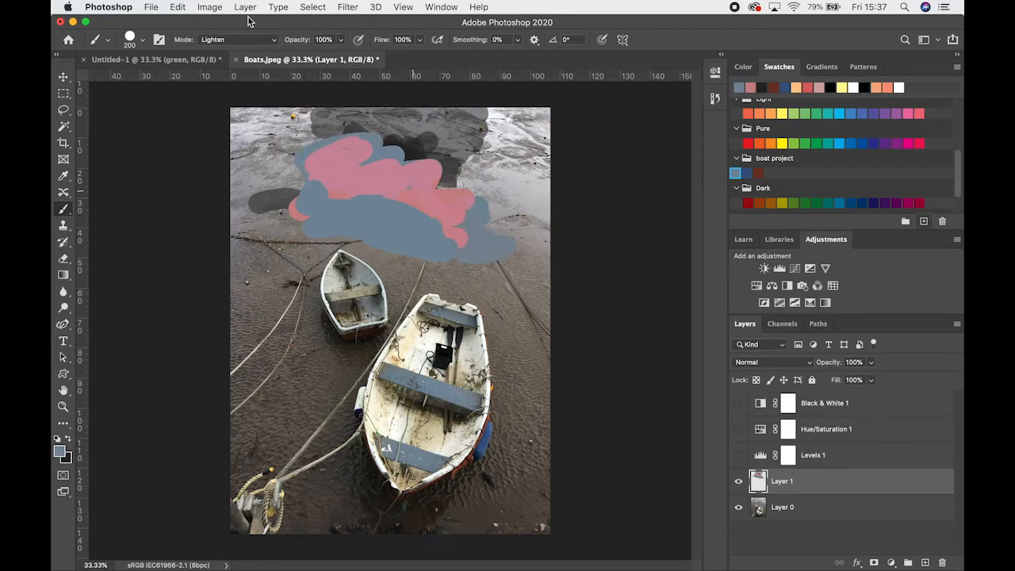
# Change the brush mode to Exclusion and paint a diagonal stroke across the pink and blue patch
pyautogui.click(238, 39)
pyautogui.click(234, 178)
pyautogui.moveTo(342, 181)
pyautogui.mouseDown()
pyautogui.moveTo(432, 202)
pyautogui.moveTo(464, 248)
pyautogui.mouseUp()
# Switch the brush mode to Subtract and paint strokes across the coloured patch
pyautogui.click(236, 39)
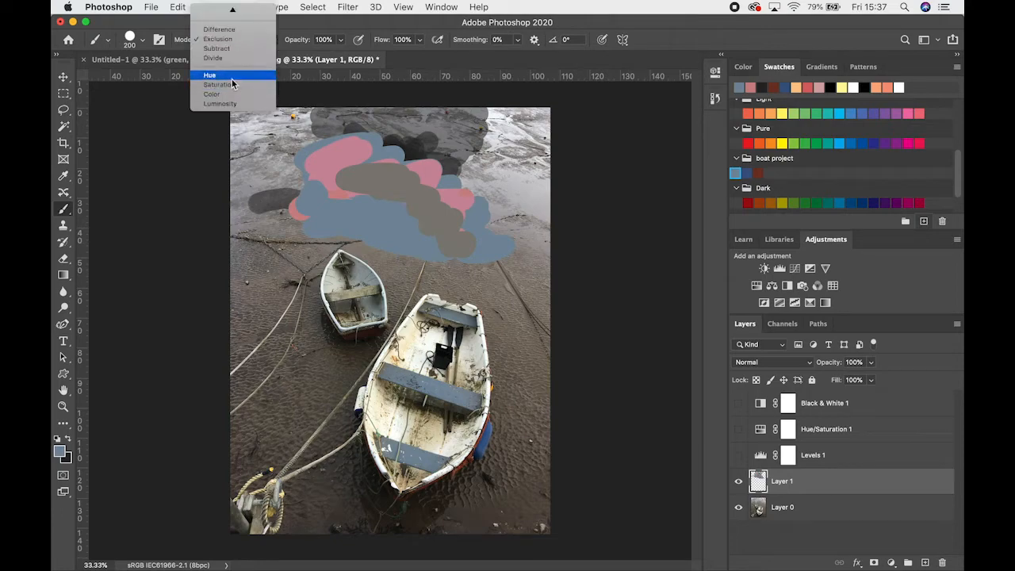
pyautogui.click(230, 58)
pyautogui.moveTo(397, 198)
pyautogui.mouseDown()
pyautogui.moveTo(340, 198)
pyautogui.moveTo(378, 184)
pyautogui.moveTo(321, 149)
pyautogui.moveTo(338, 144)
pyautogui.moveTo(290, 147)
pyautogui.moveTo(277, 135)
pyautogui.moveTo(314, 133)
pyautogui.moveTo(334, 156)
pyautogui.moveTo(403, 179)
pyautogui.moveTo(353, 203)
pyautogui.moveTo(483, 210)
pyautogui.moveTo(468, 226)
pyautogui.moveTo(467, 252)
pyautogui.moveTo(471, 225)
pyautogui.moveTo(414, 181)
pyautogui.moveTo(504, 254)
pyautogui.moveTo(485, 186)
pyautogui.mouseUp()
pyautogui.moveTo(423, 155); pyautogui.dragTo(380, 160)
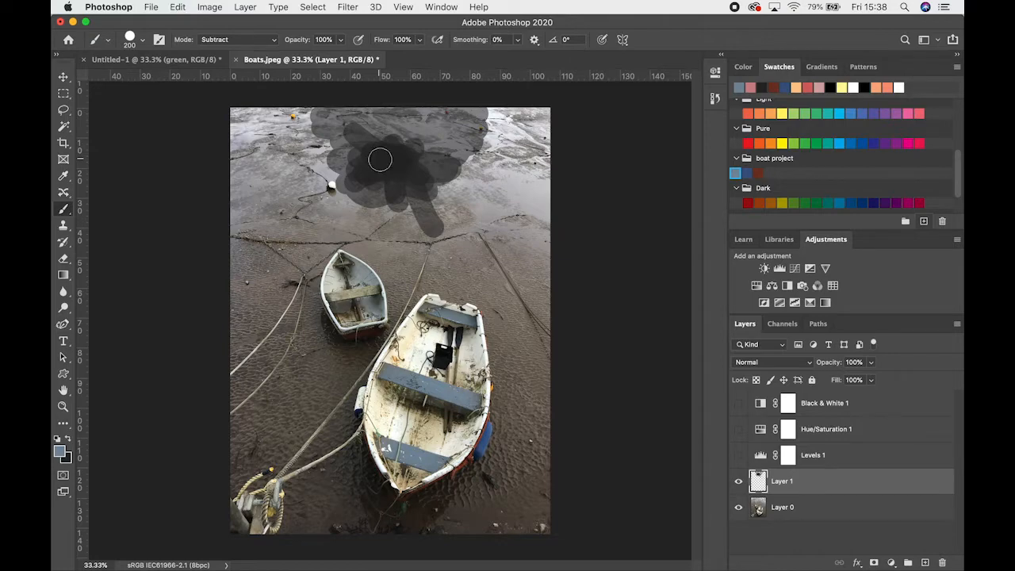
# Delete the painted Layer 1 and add a new empty layer above Layer 0
pyautogui.click(380, 160)
pyautogui.press('Delete')
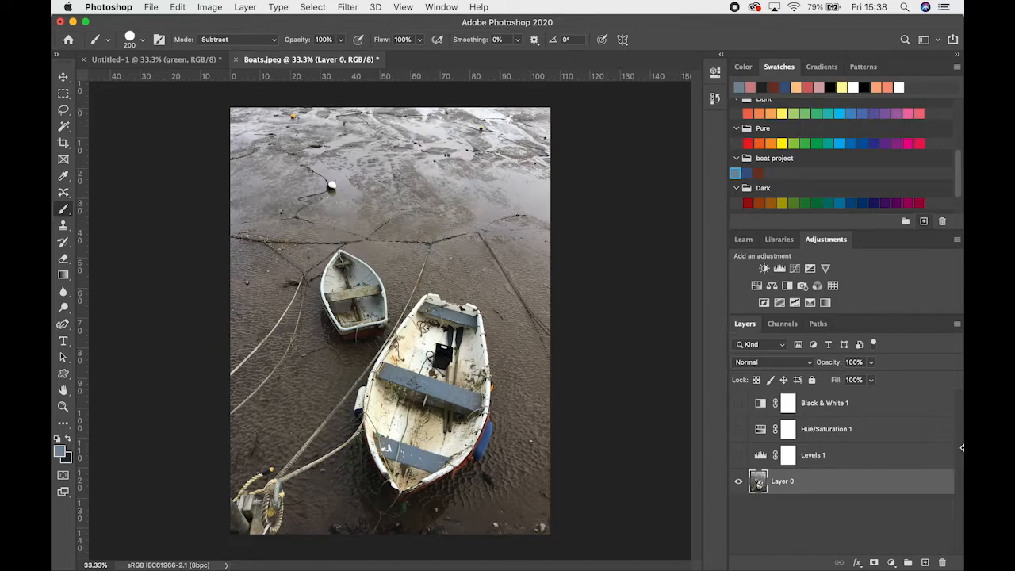
pyautogui.click(925, 563)
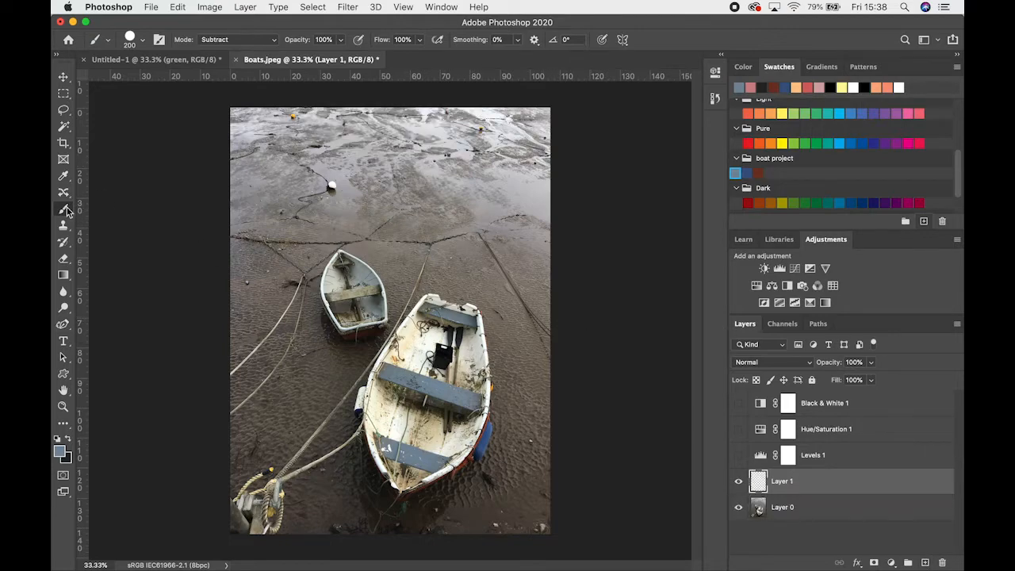
# Draw a freehand Lasso selection around the larger boat on Layer 0
pyautogui.click(63, 111)
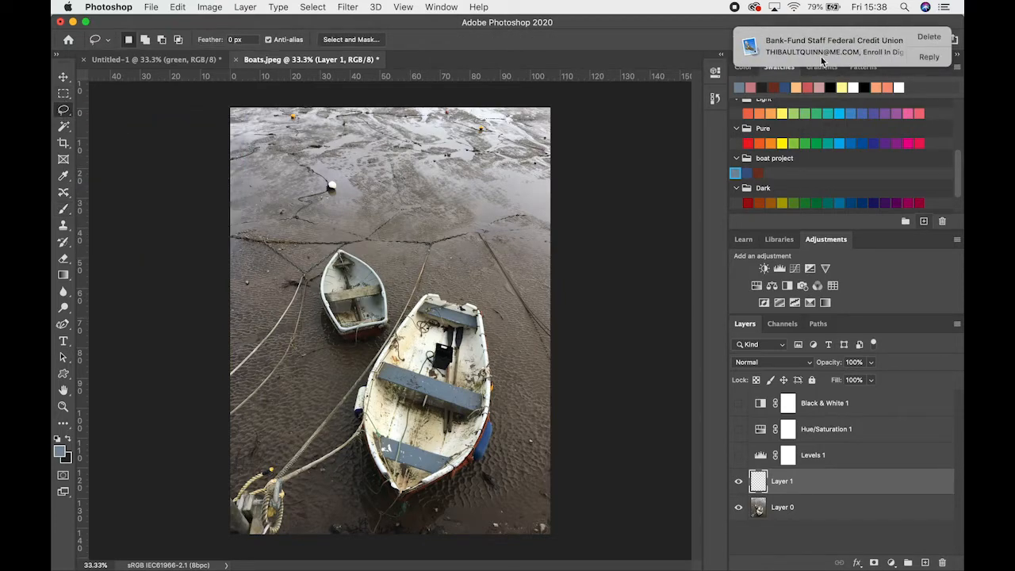
pyautogui.click(944, 37)
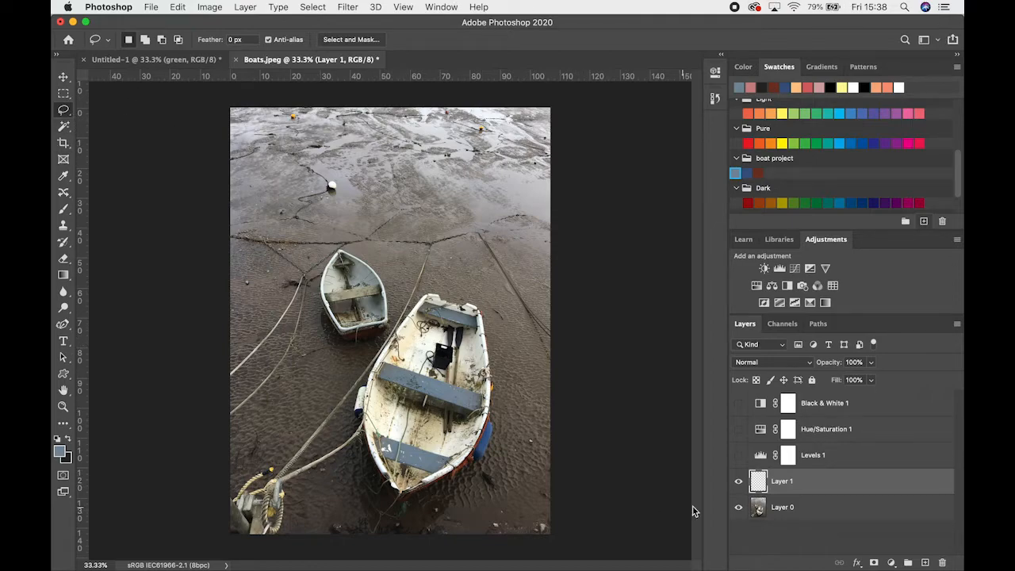
pyautogui.click(773, 508)
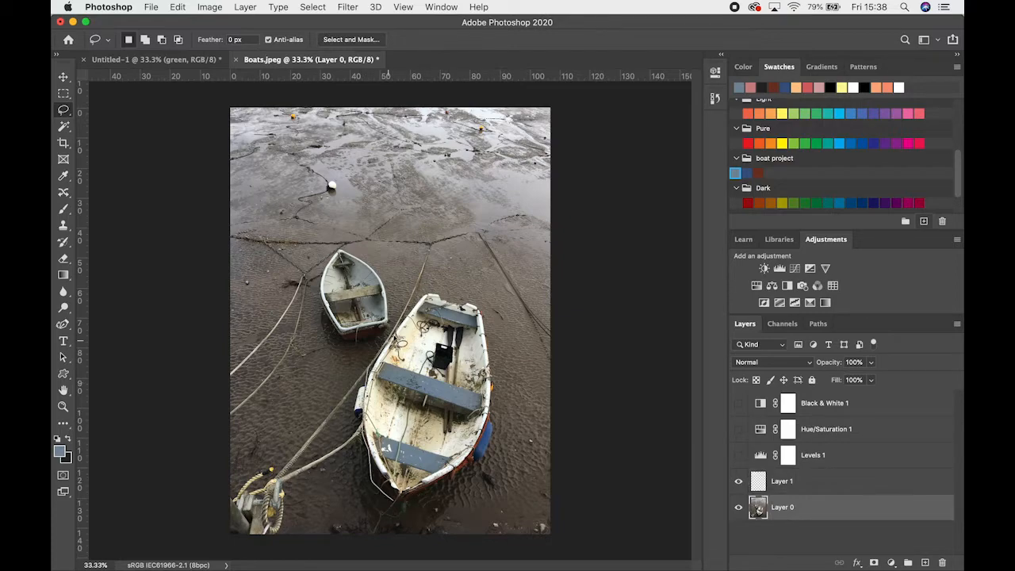
pyautogui.moveTo(435, 303)
pyautogui.mouseDown()
pyautogui.moveTo(498, 336)
pyautogui.moveTo(504, 396)
pyautogui.moveTo(490, 459)
pyautogui.moveTo(456, 493)
pyautogui.moveTo(396, 513)
pyautogui.mouseUp()
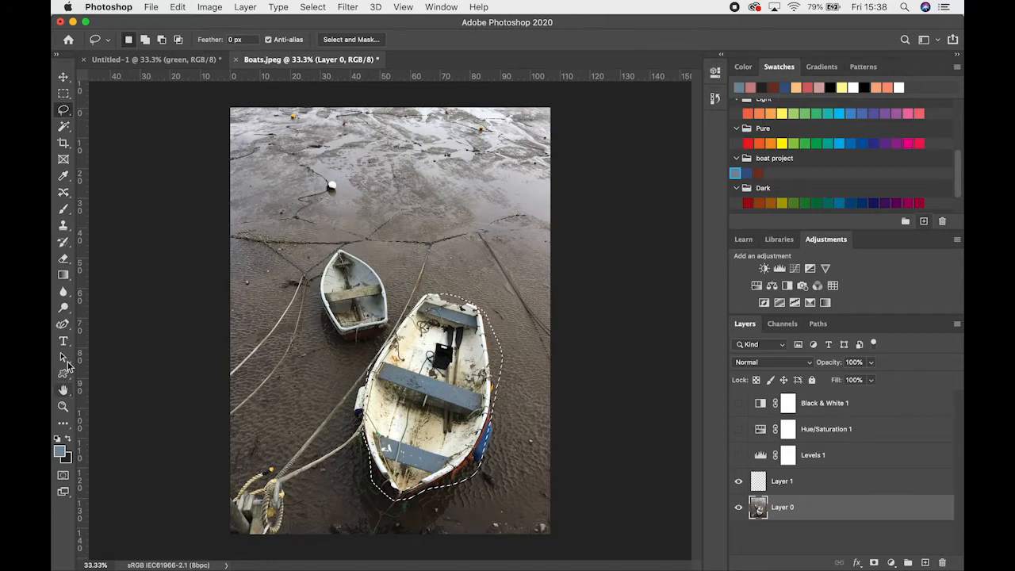
# Fill the boat selection on Layer 1 with the grey-blue foreground colour using the Paint Bucket, and undo the fill
pyautogui.click(64, 241)
pyautogui.click(65, 210)
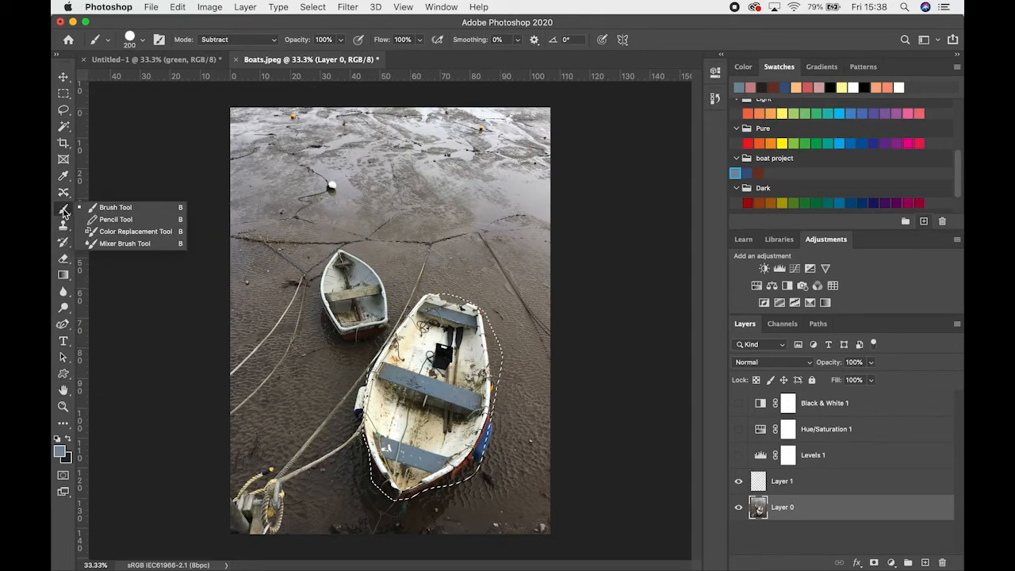
pyautogui.click(64, 274)
pyautogui.click(63, 258)
pyautogui.click(63, 275)
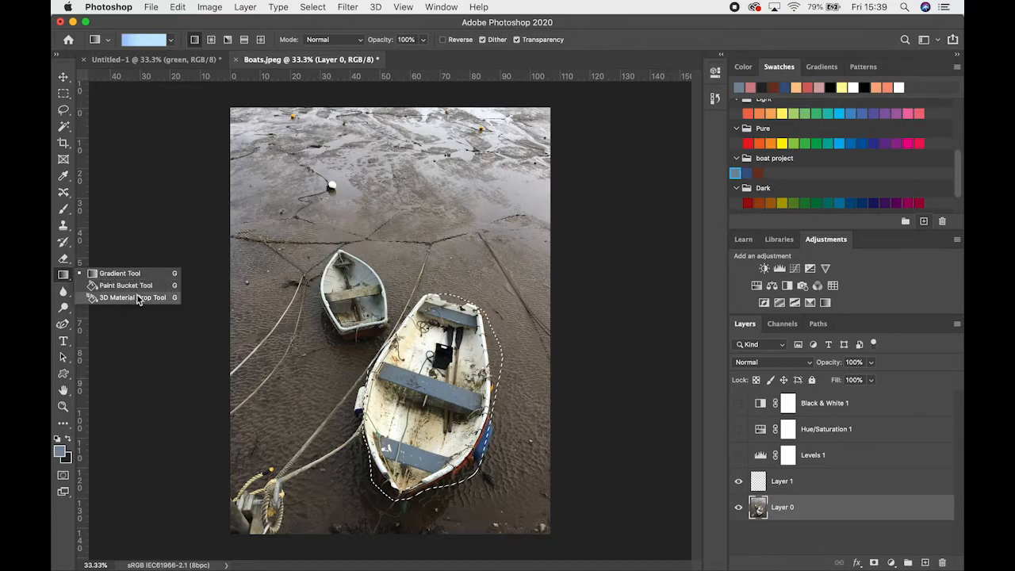
pyautogui.click(131, 286)
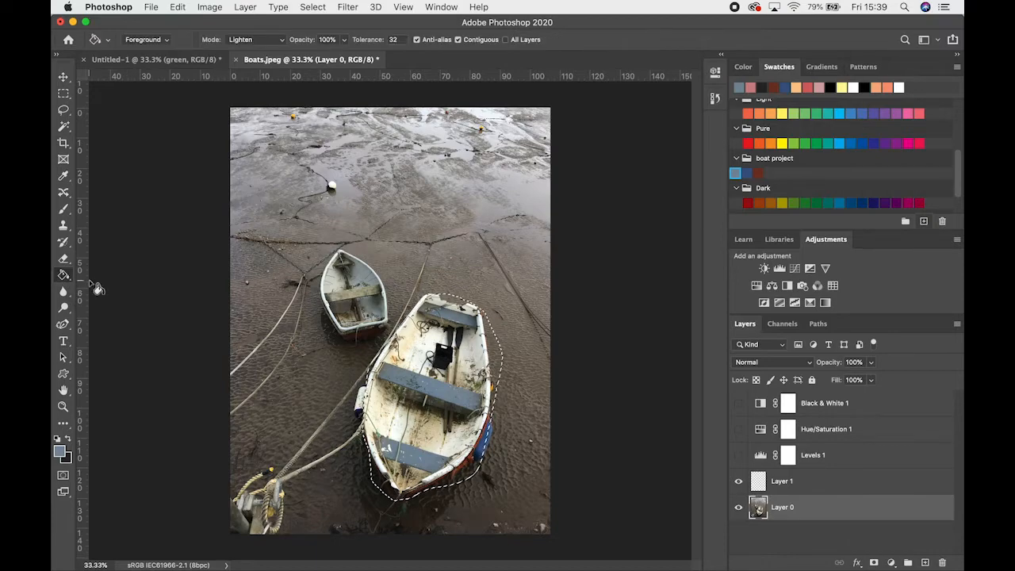
pyautogui.rightClick(64, 278)
pyautogui.click(61, 276)
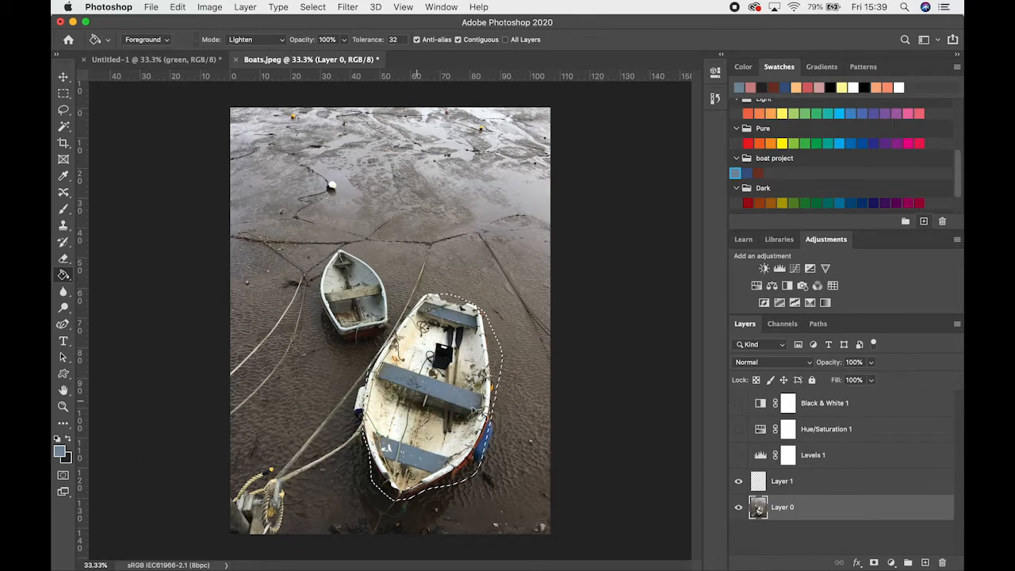
pyautogui.click(781, 481)
pyautogui.click(462, 387)
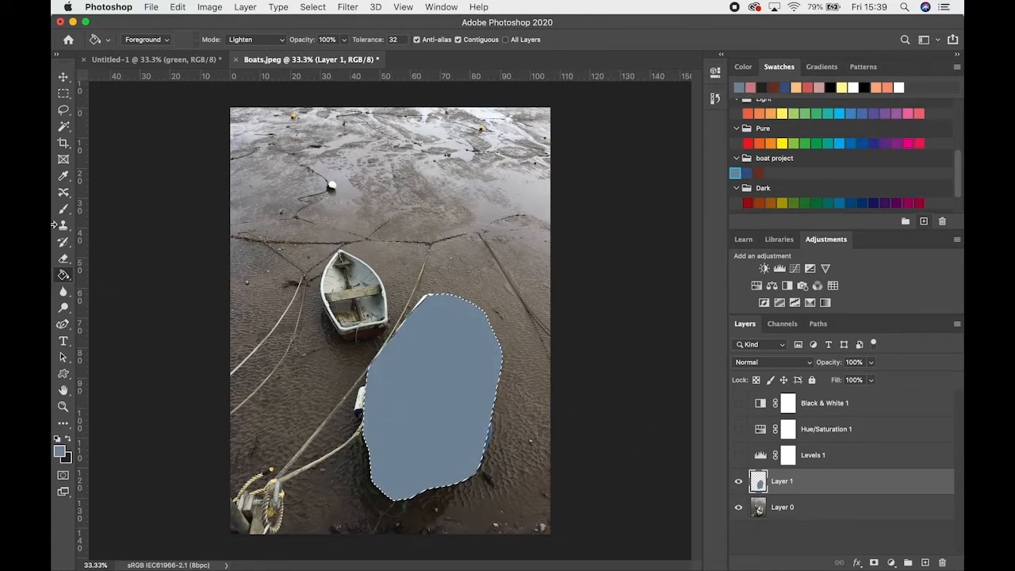
pyautogui.press('super+z')
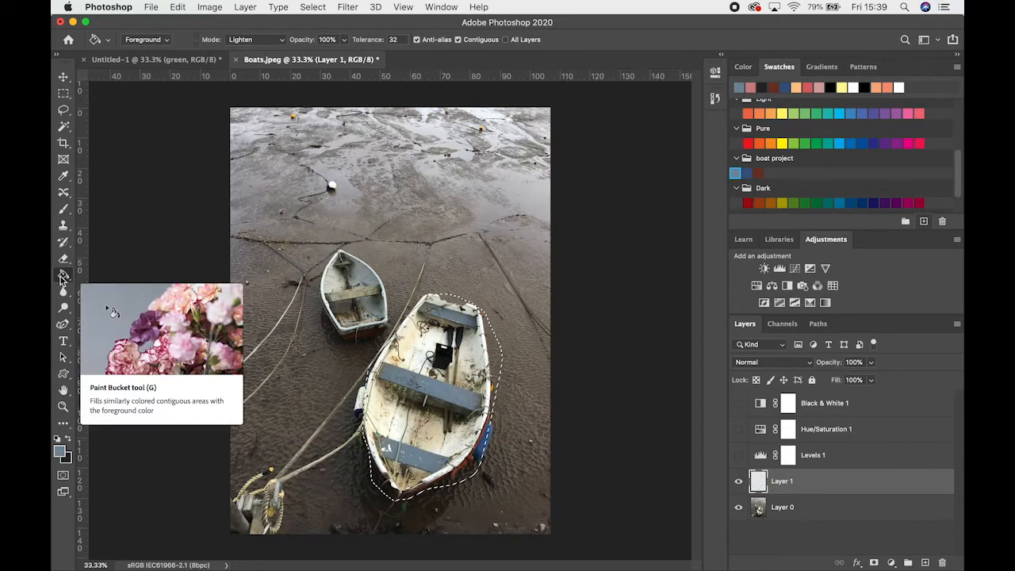
# Switch to the Gradient Tool and open its tool presets list
pyautogui.click(63, 276)
pyautogui.click(121, 275)
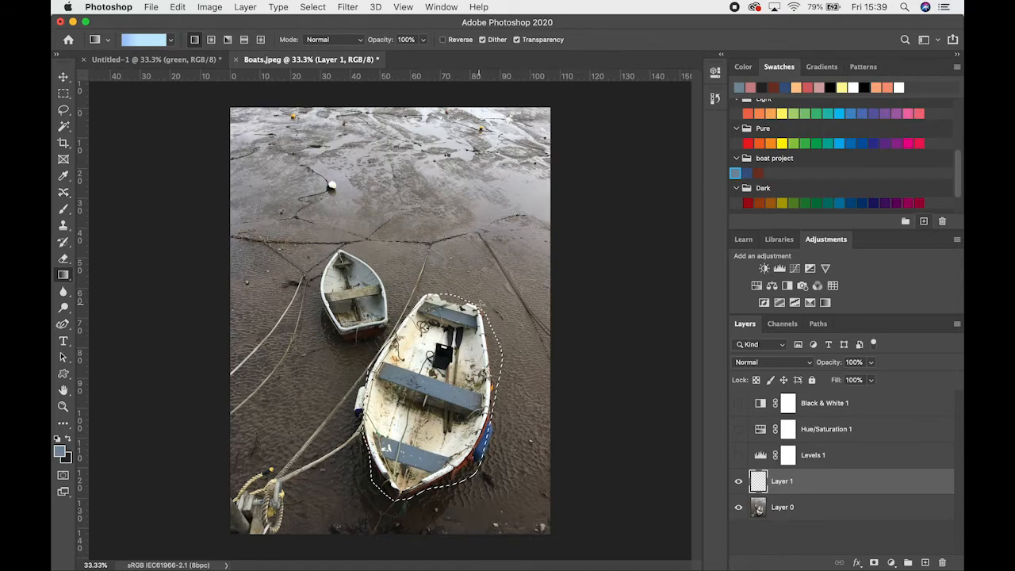
pyautogui.click(107, 39)
pyautogui.click(107, 40)
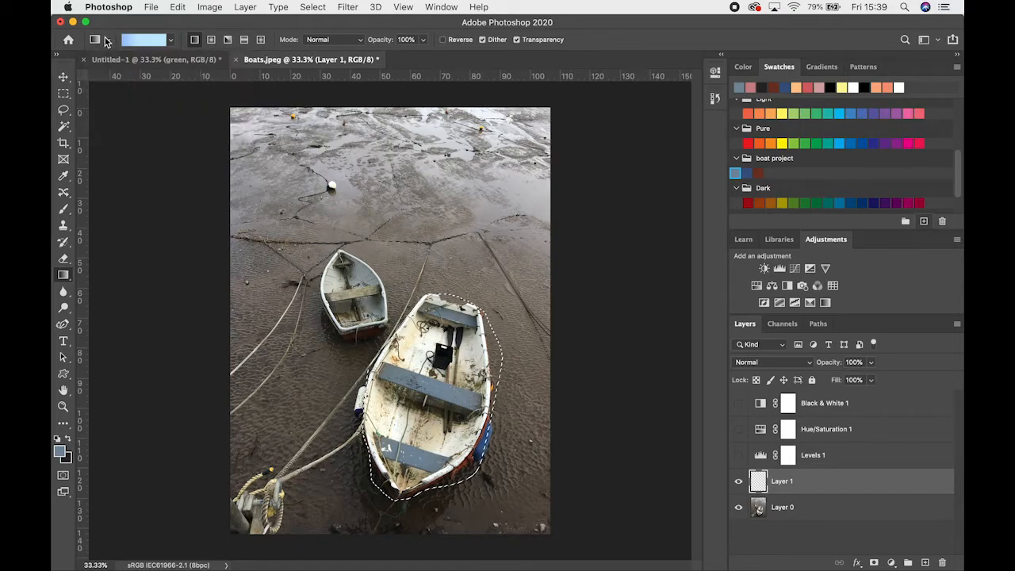
pyautogui.click(105, 40)
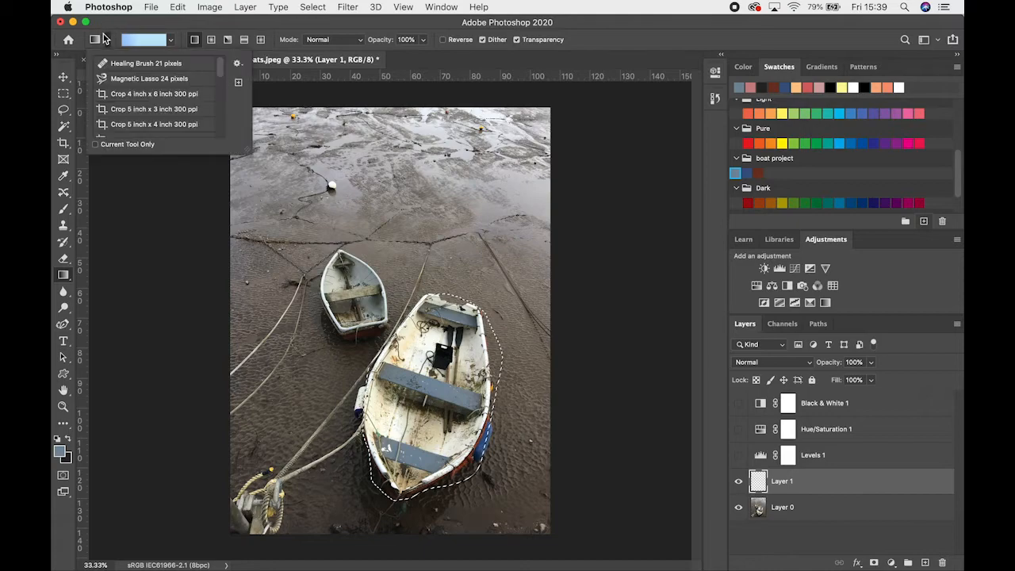
# Browse the gradient preset folders and choose the first gradient in the Greens folder
pyautogui.click(170, 39)
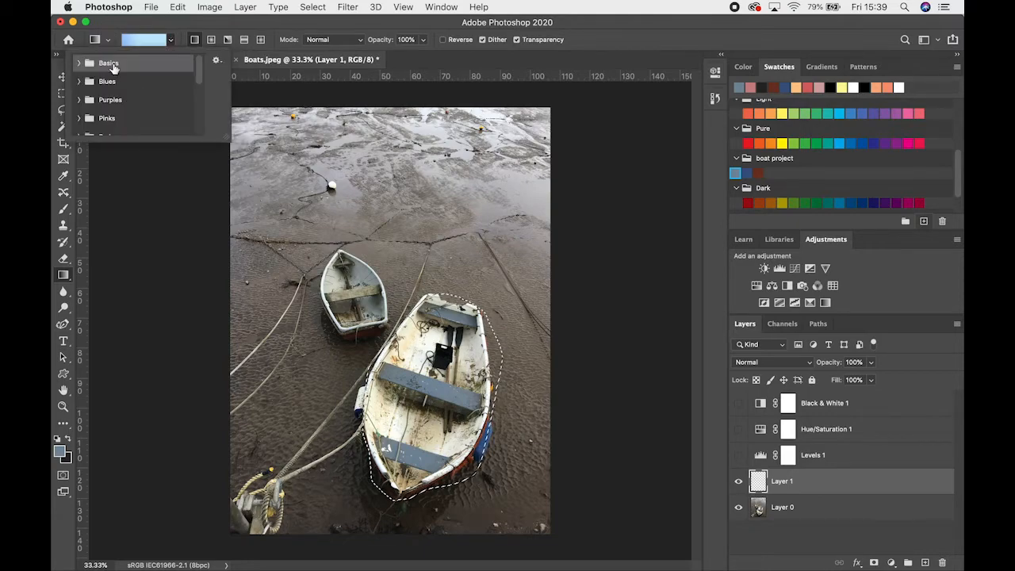
pyautogui.click(83, 63)
pyautogui.click(82, 103)
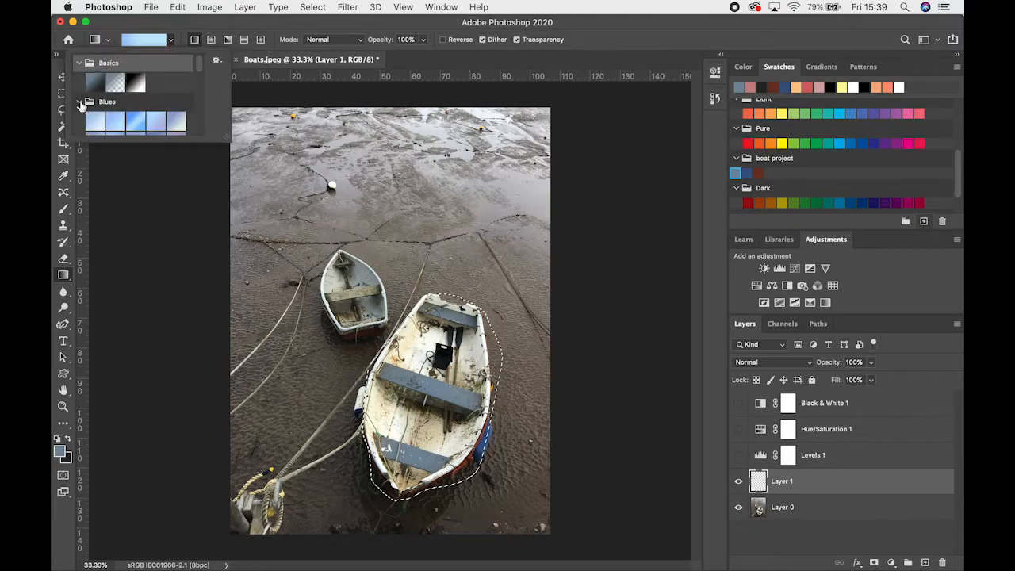
pyautogui.scroll(-5, 106, 112)
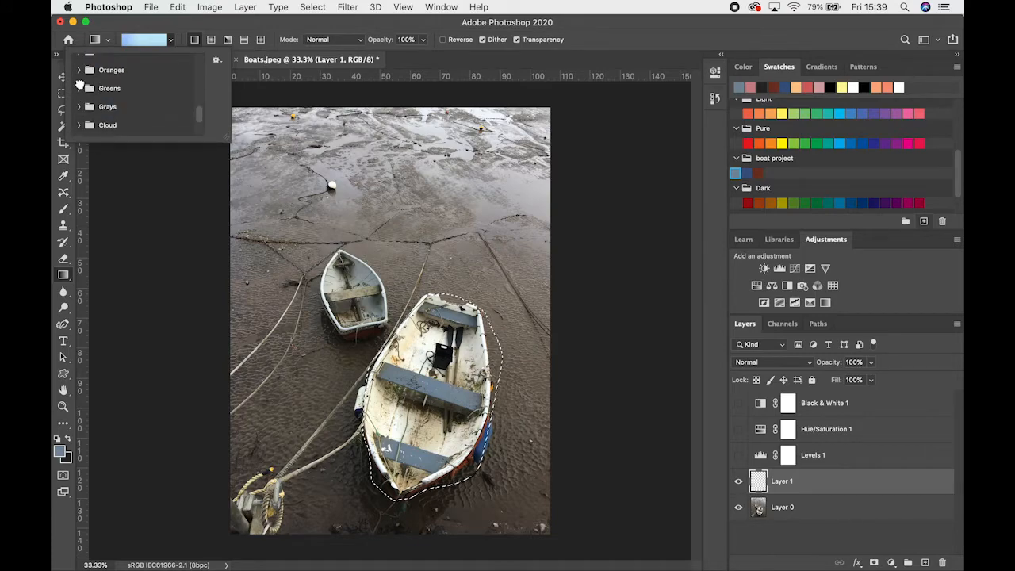
pyautogui.scroll(-2, 81, 84)
pyautogui.click(79, 88)
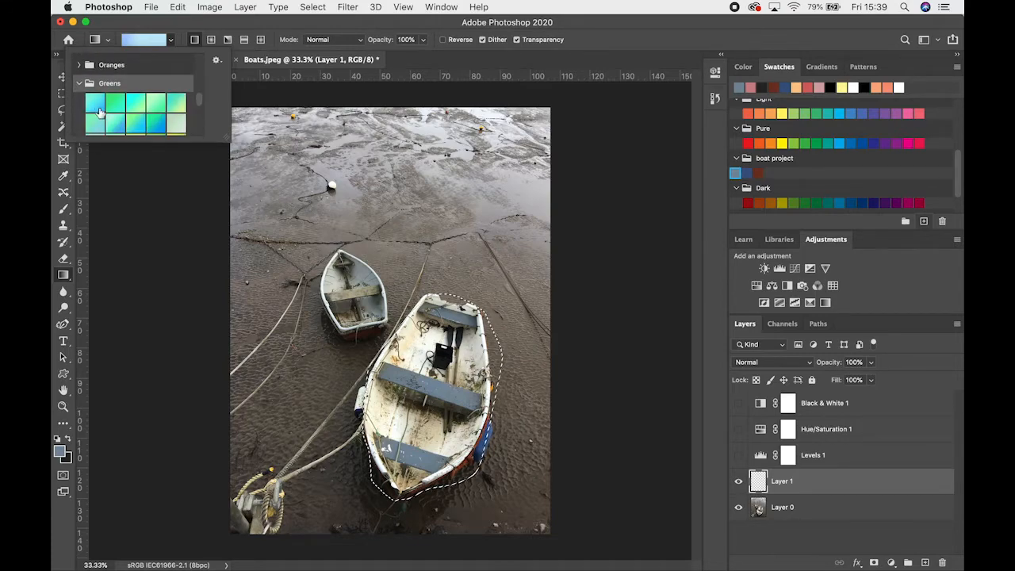
pyautogui.scroll(-5, 107, 117)
pyautogui.scroll(5, 110, 117)
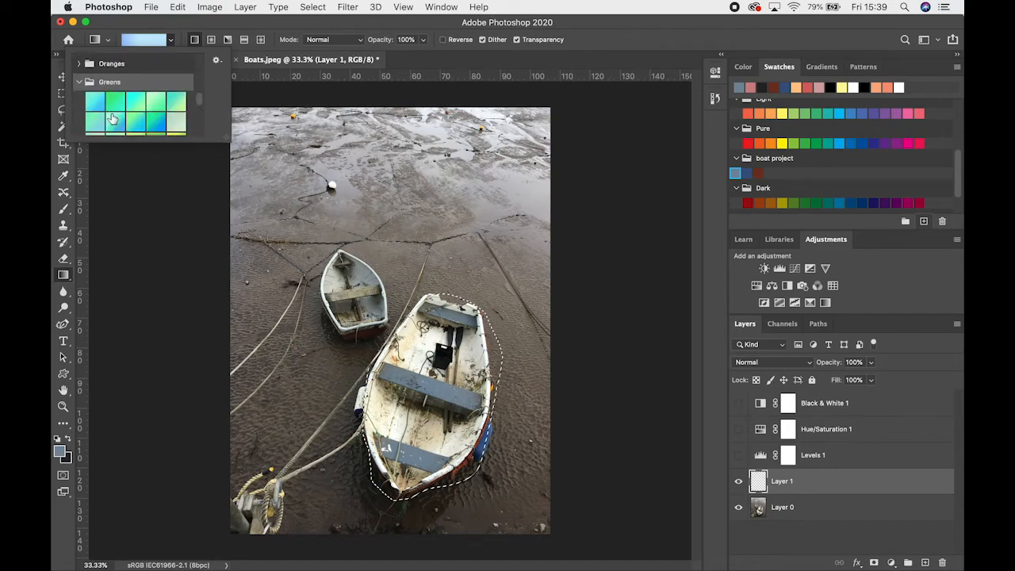
pyautogui.click(95, 101)
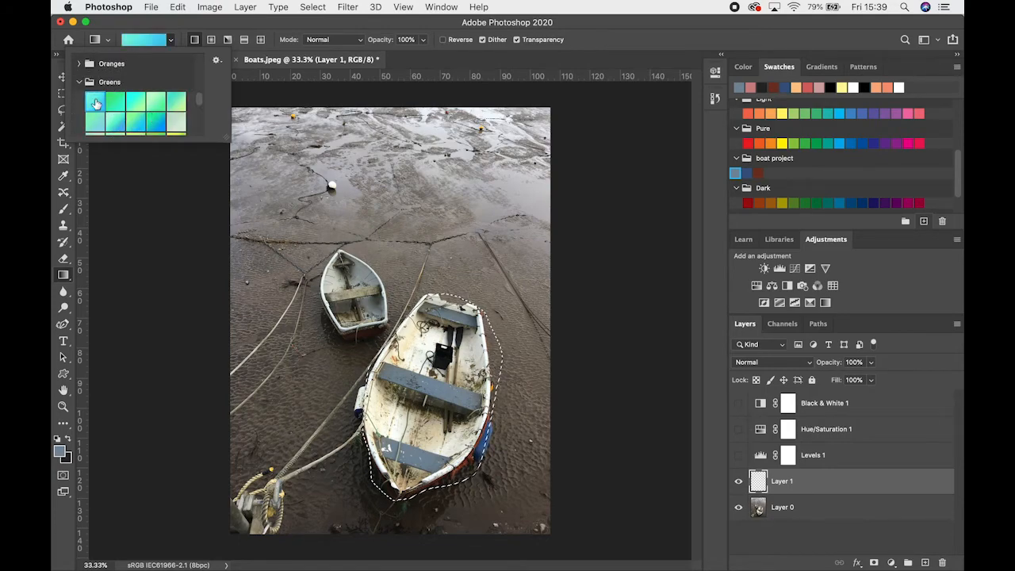
pyautogui.click(170, 41)
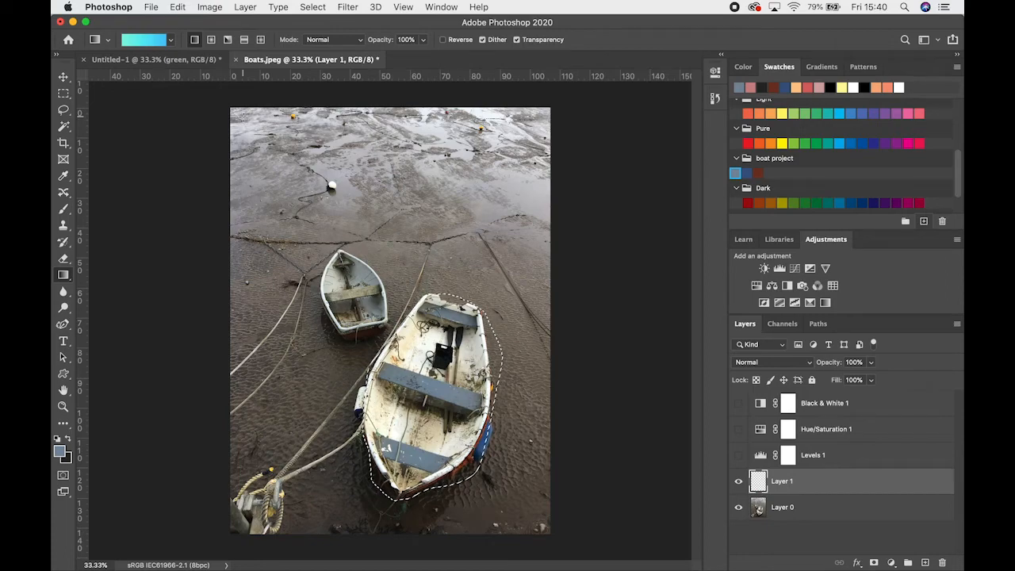
# Deselect the boat and paint three vertical grey-blue brush strokes across the mud on Layer 1
pyautogui.click(63, 94)
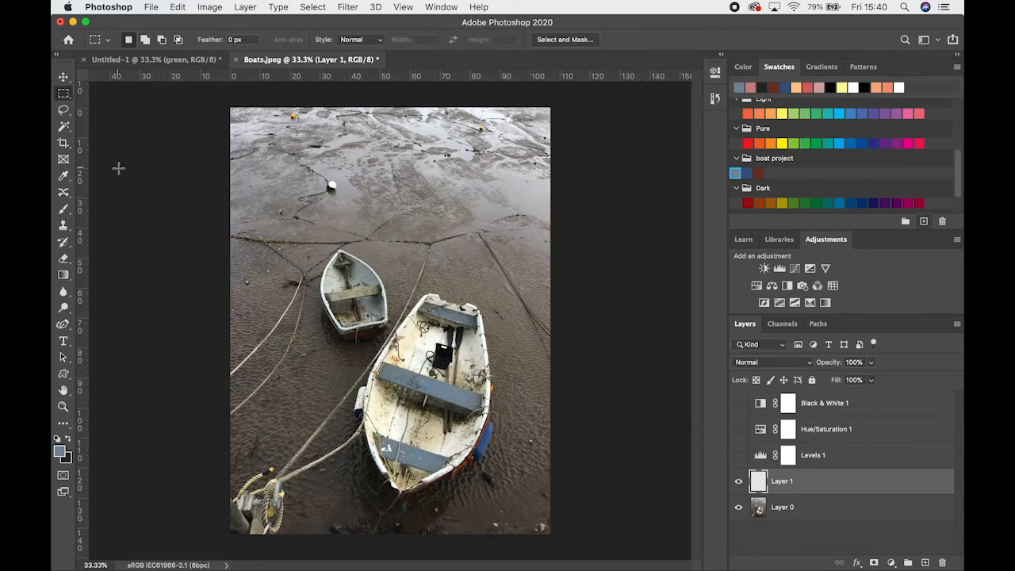
pyautogui.click(64, 211)
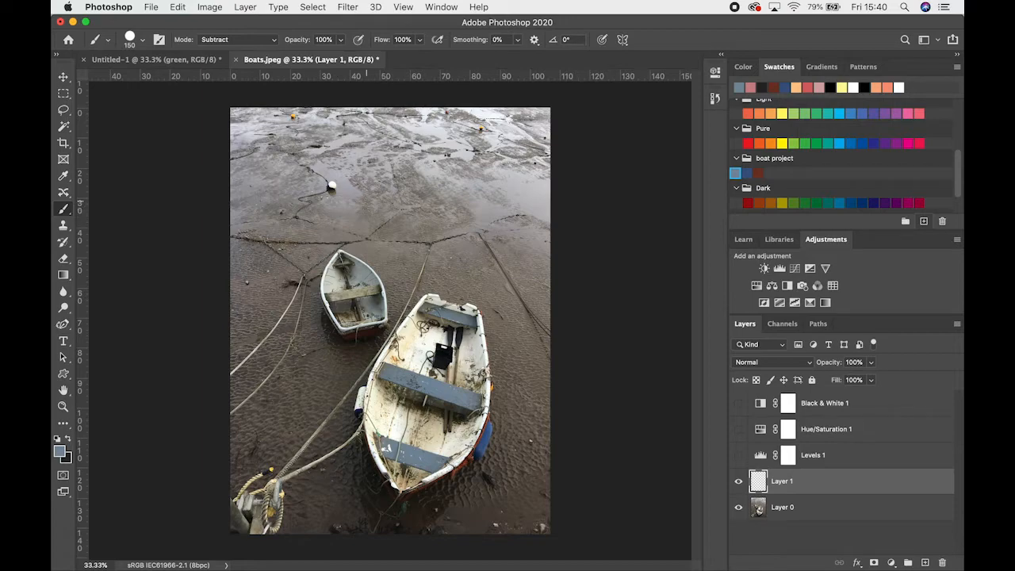
pyautogui.moveTo(339, 131); pyautogui.dragTo(344, 222)
pyautogui.moveTo(395, 125); pyautogui.dragTo(403, 208)
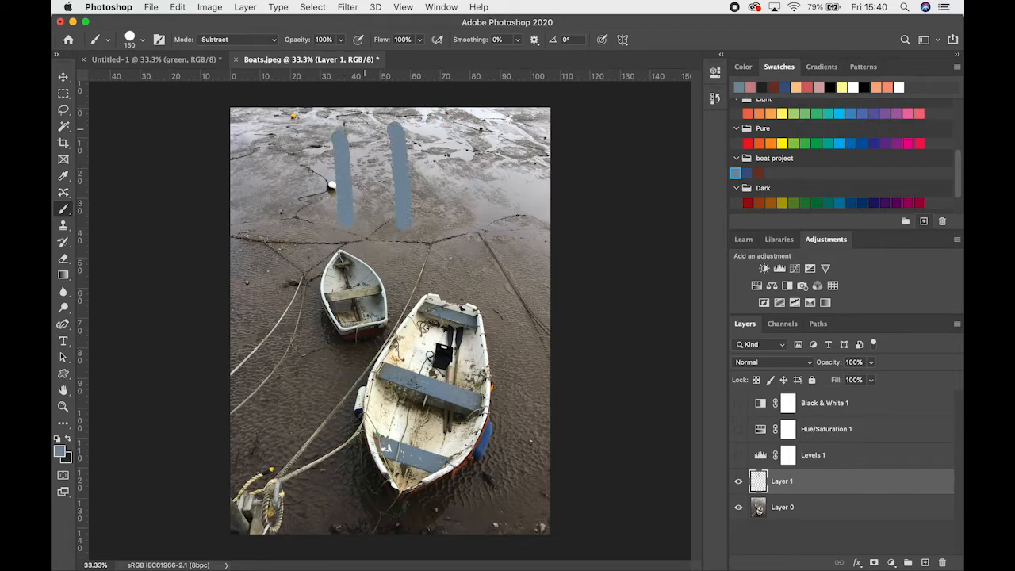
pyautogui.moveTo(366, 129); pyautogui.dragTo(372, 228)
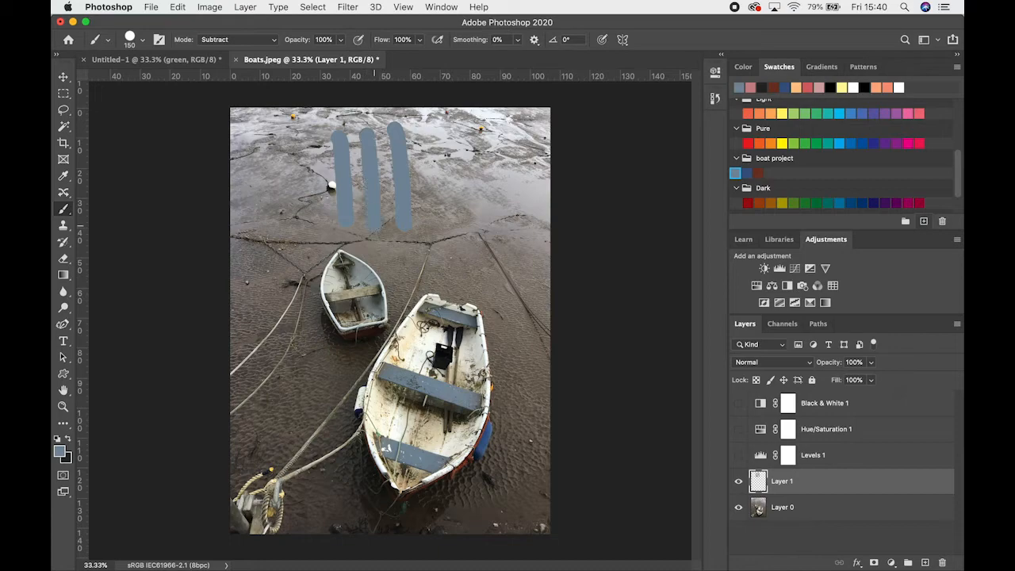
# Pick the dark blue boat project swatch and paint two vertical strokes over and beside the grey-blue ones
pyautogui.click(70, 437)
pyautogui.click(70, 437)
pyautogui.click(746, 172)
pyautogui.click(416, 131)
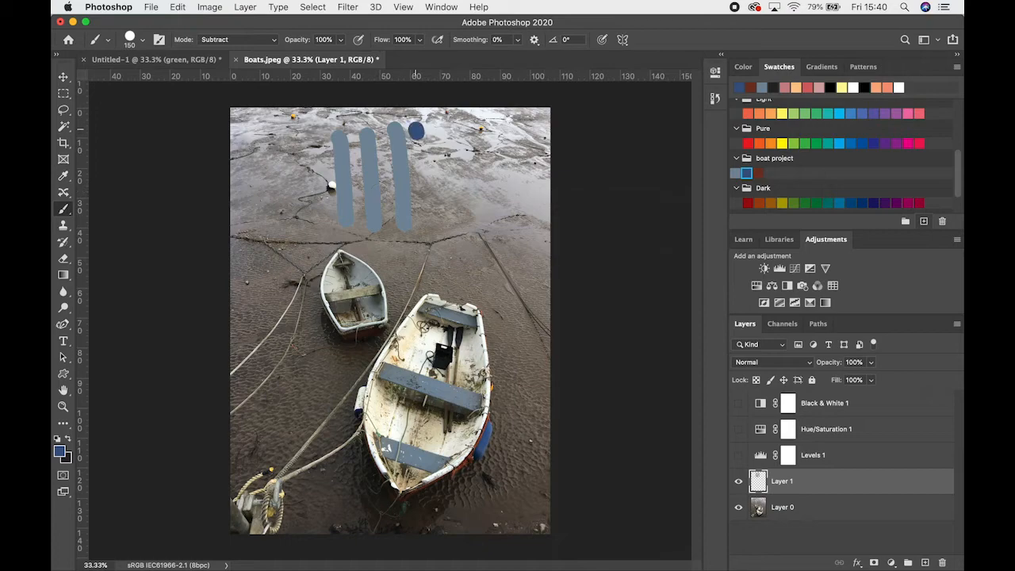
pyautogui.moveTo(417, 130); pyautogui.dragTo(428, 239)
pyautogui.moveTo(381, 129); pyautogui.dragTo(390, 242)
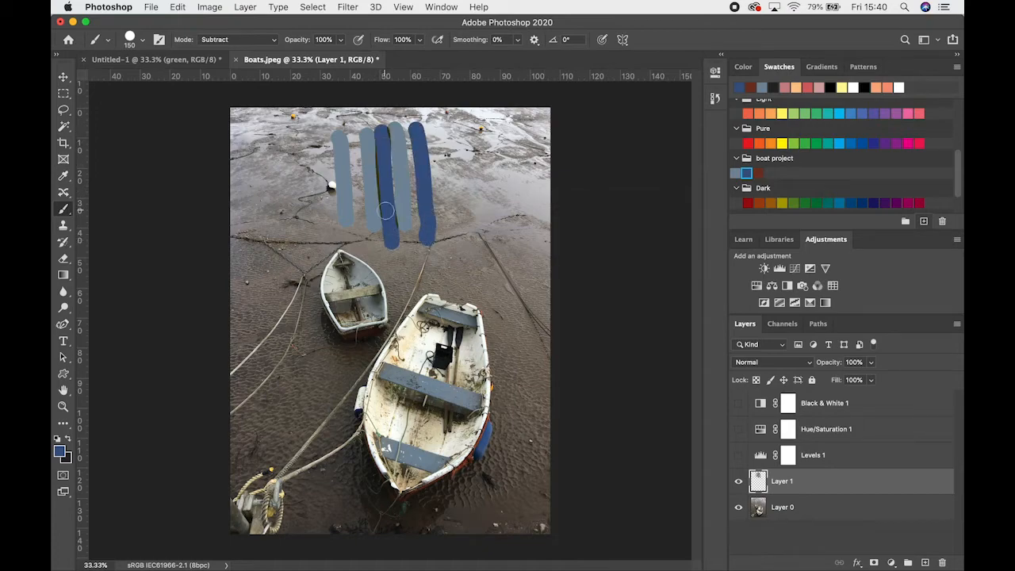
# Set the brush mode to Normal and paint more dark blue vertical strokes over and beside the existing ones
pyautogui.click(222, 39)
pyautogui.scroll(5, 222, 45)
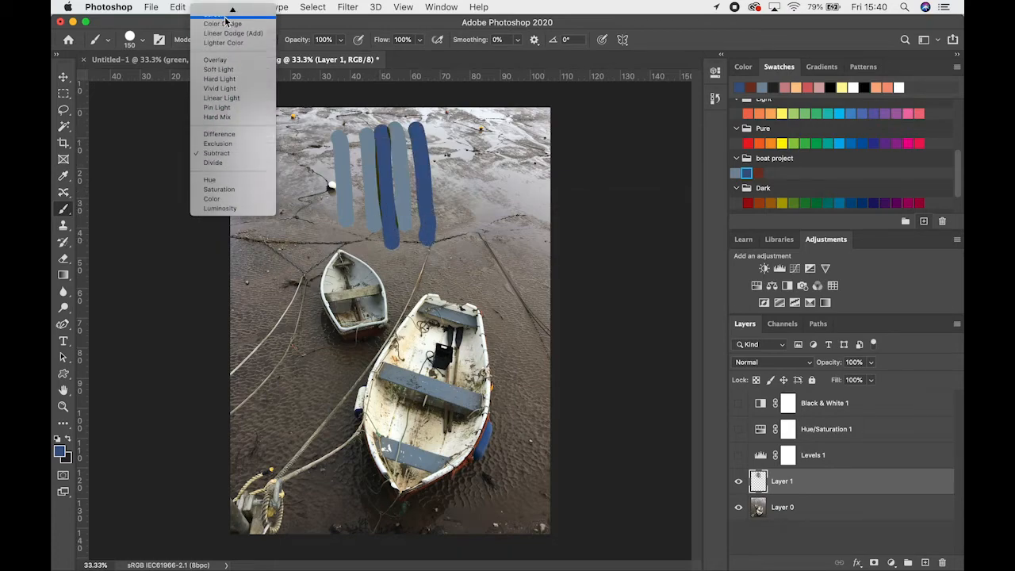
pyautogui.scroll(3, 226, 19)
pyautogui.click(226, 10)
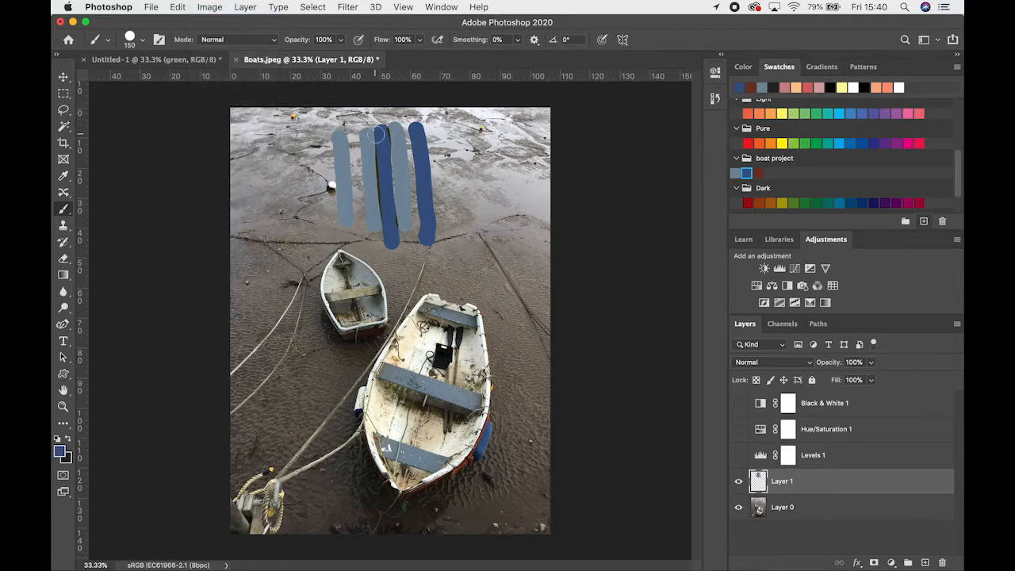
pyautogui.moveTo(379, 134)
pyautogui.mouseDown()
pyautogui.moveTo(377, 205)
pyautogui.moveTo(394, 243)
pyautogui.moveTo(377, 122)
pyautogui.moveTo(389, 133)
pyautogui.moveTo(393, 223)
pyautogui.mouseUp()
pyautogui.moveTo(462, 130)
pyautogui.mouseDown()
pyautogui.moveTo(460, 244)
pyautogui.moveTo(435, 148)
pyautogui.moveTo(444, 242)
pyautogui.mouseUp()
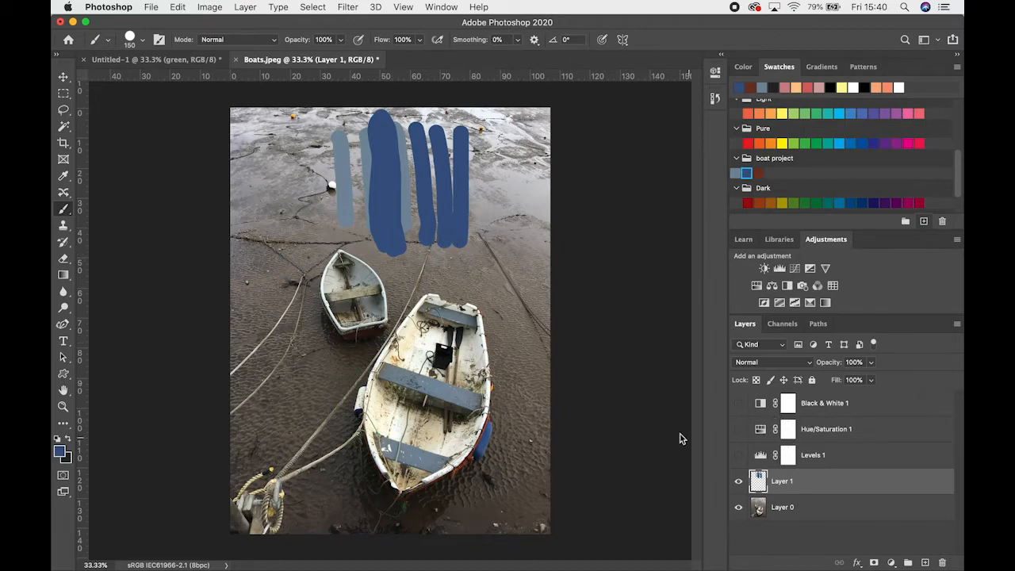
# Switch to the Mixer Brush Tool and adjust its brush tip size
pyautogui.rightClick(63, 212)
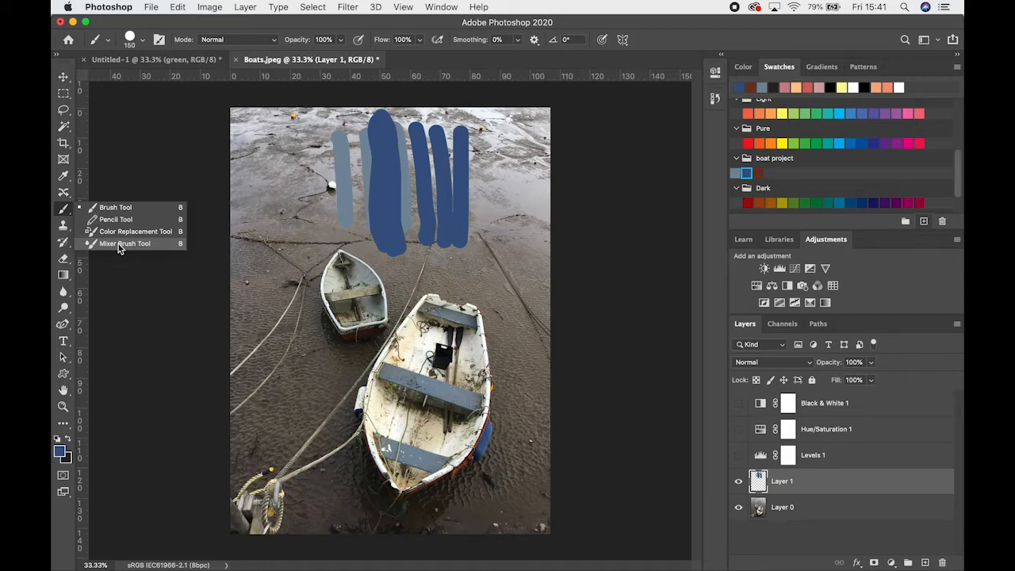
pyautogui.click(119, 245)
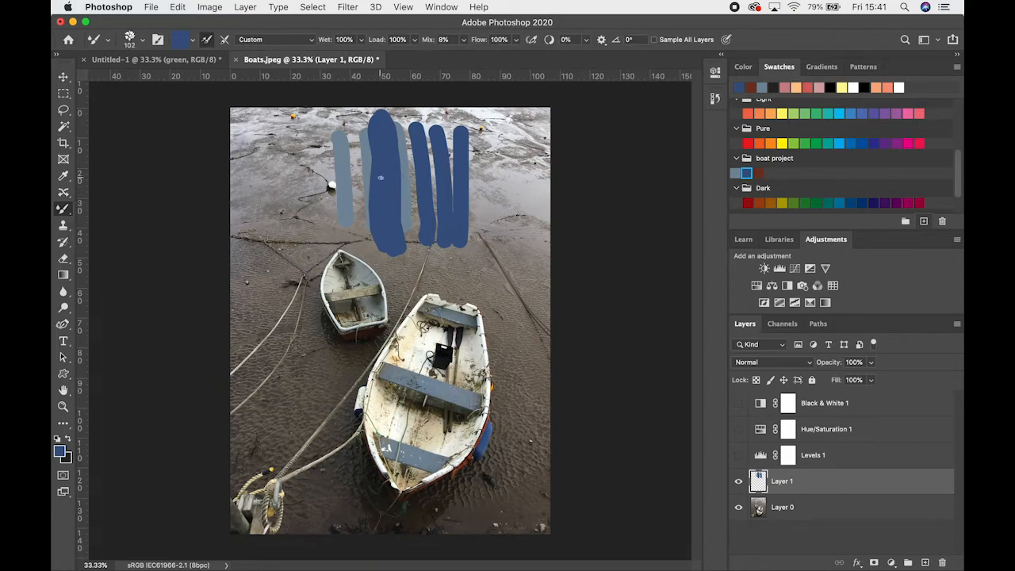
pyautogui.press(']')
pyautogui.press(']')
pyautogui.press(']')
pyautogui.press(']')
pyautogui.press(']')
pyautogui.press(']')
pyautogui.press(']')
pyautogui.click(143, 43)
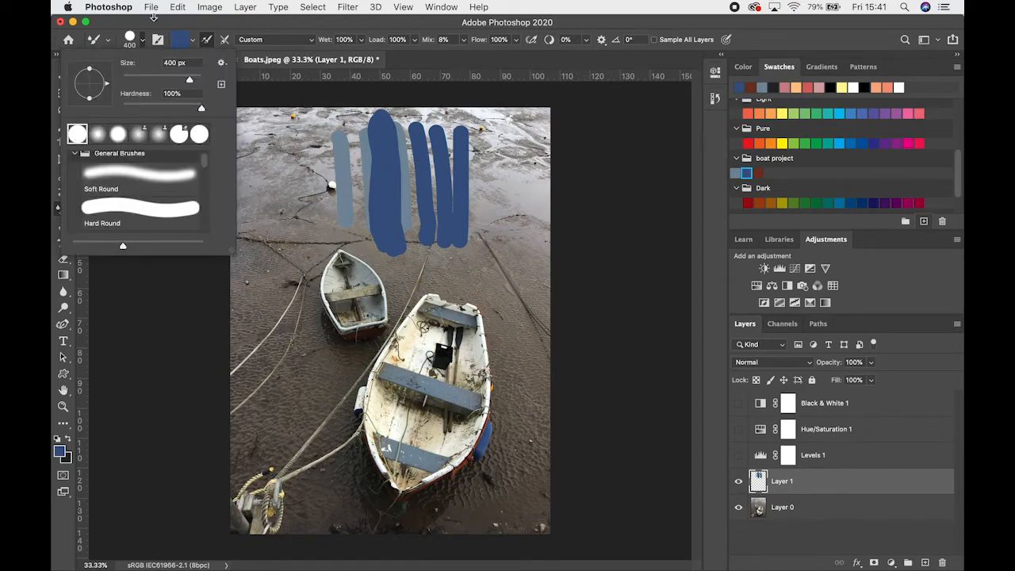
pyautogui.click(143, 42)
pyautogui.press('[')
pyautogui.press('[')
pyautogui.press('[')
pyautogui.press('[')
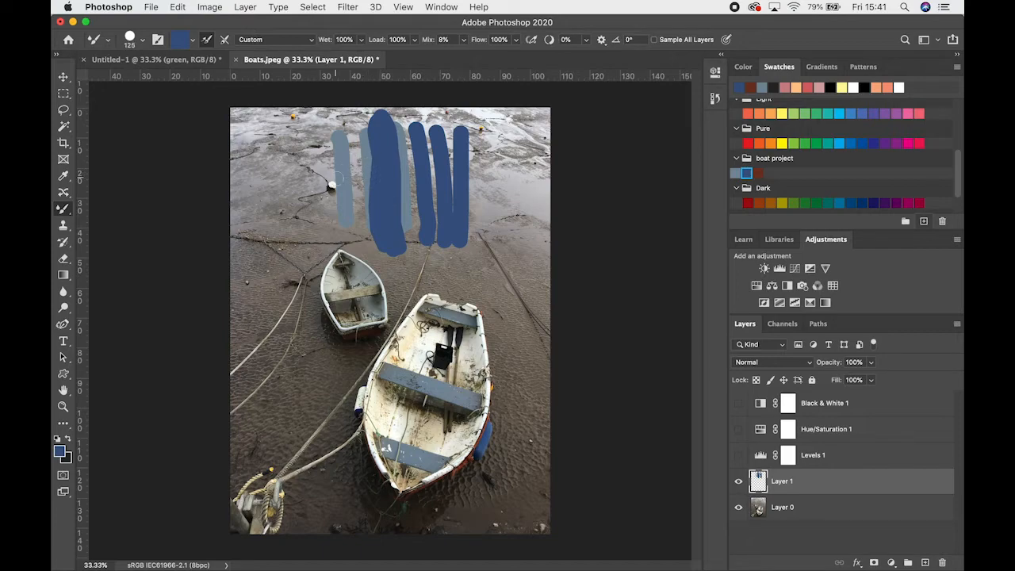
# Turn off loading the Mixer Brush after each stroke and clean its current paint load
pyautogui.click(207, 40)
pyautogui.click(192, 41)
pyautogui.click(192, 41)
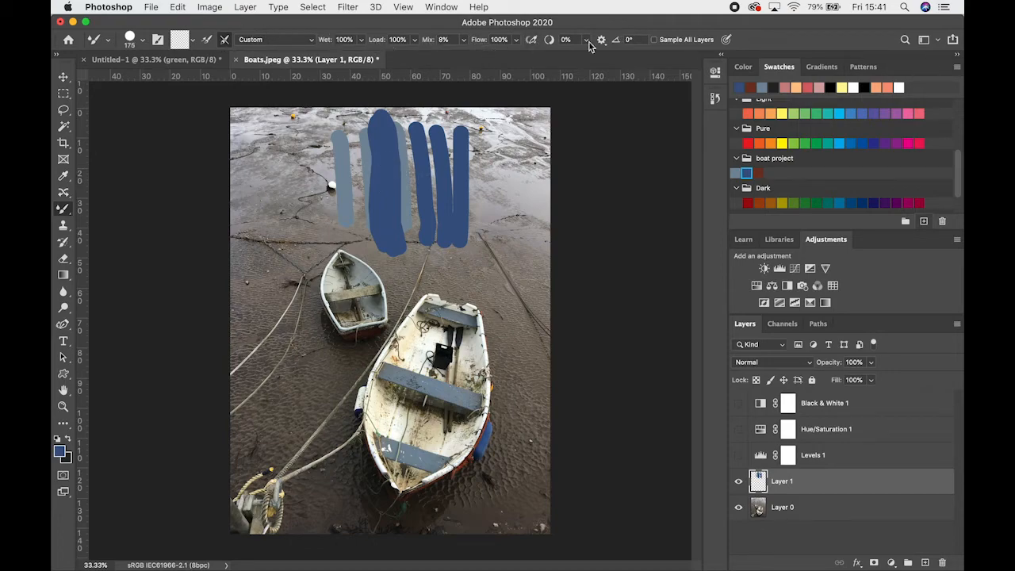
# Reduce the Mixer Brush size to 125 and blend two horizontal strokes across the vertical blue stripes
pyautogui.press('[')
pyautogui.press('[')
pyautogui.moveTo(335, 158); pyautogui.dragTo(532, 154)
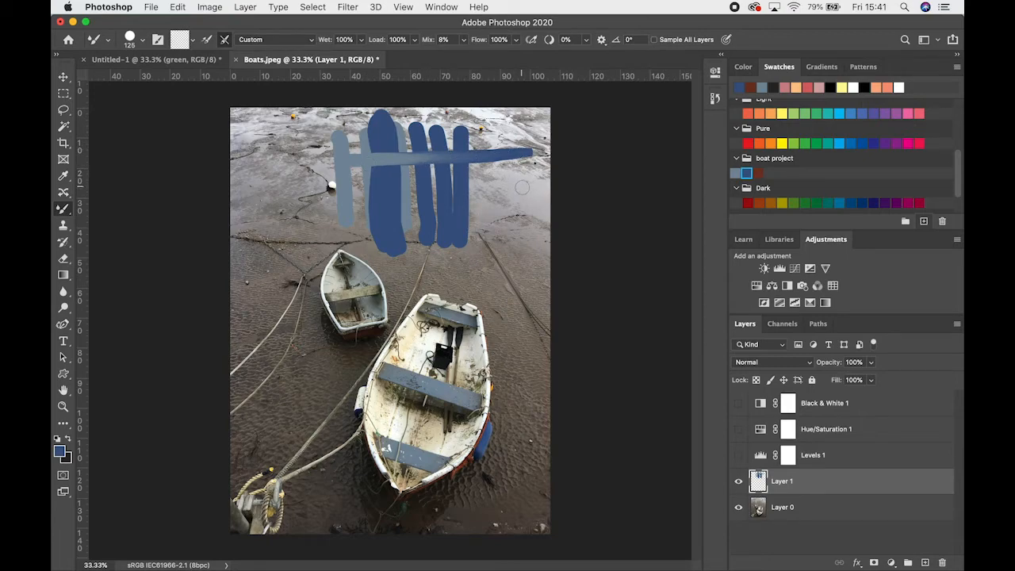
pyautogui.moveTo(522, 187); pyautogui.dragTo(265, 183)
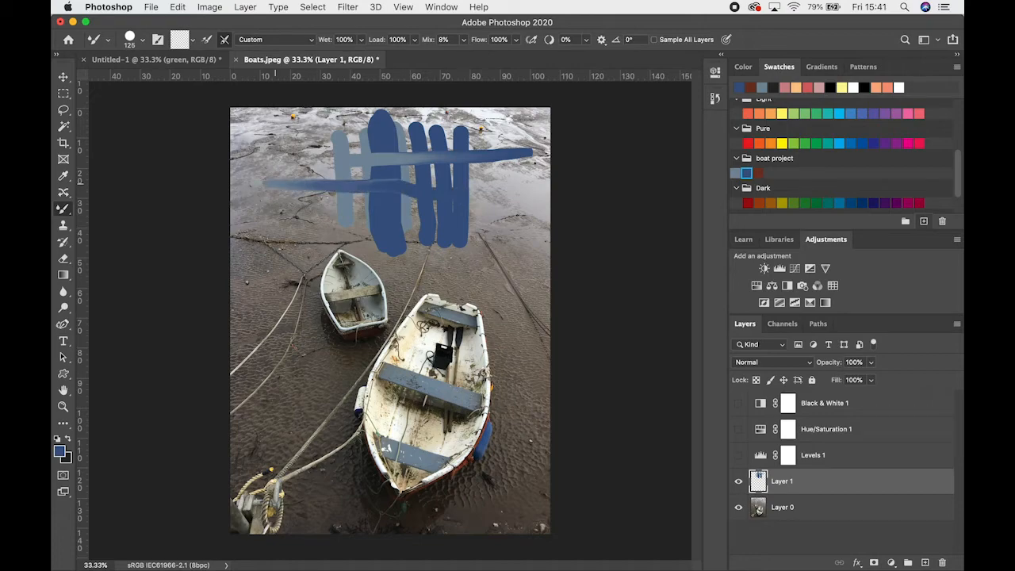
# Set the Mixer Brush's Wet value to 40% and blend a horizontal stroke across the lower part of the stripes
pyautogui.click(361, 40)
pyautogui.click(365, 45)
pyautogui.click(362, 40)
pyautogui.moveTo(360, 56); pyautogui.dragTo(326, 57)
pyautogui.moveTo(341, 207); pyautogui.dragTo(502, 208)
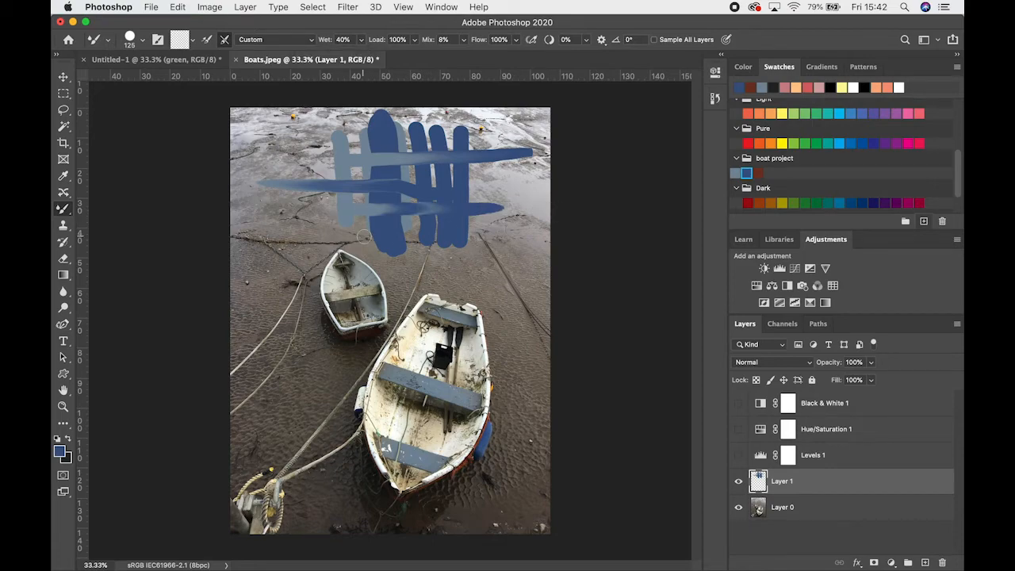
# Set the Mixer Brush's Wet value to 11% and blend a stroke across the lower ends of the stripes
pyautogui.click(361, 40)
pyautogui.moveTo(360, 52); pyautogui.dragTo(345, 58)
pyautogui.moveTo(472, 232); pyautogui.dragTo(358, 237)
# Set the Mixer Brush's Wet value to 100% and blend two more horizontal strokes across the stripes
pyautogui.click(361, 40)
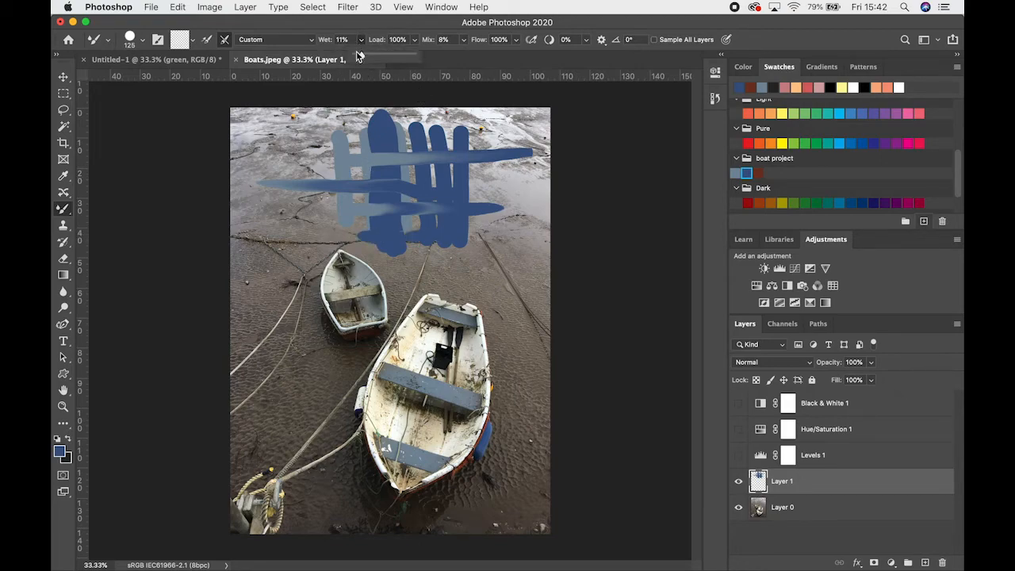
pyautogui.moveTo(358, 53)
pyautogui.mouseDown()
pyautogui.moveTo(426, 51)
pyautogui.moveTo(384, 62)
pyautogui.mouseUp()
pyautogui.moveTo(367, 222); pyautogui.dragTo(553, 215)
pyautogui.moveTo(348, 190)
pyautogui.mouseDown()
pyautogui.moveTo(447, 173)
pyautogui.moveTo(513, 187)
pyautogui.mouseUp()
# Set the Mixer Brush's Mix value to 54% and swirl a blending stroke over the upper part of the stripes
pyautogui.click(406, 39)
pyautogui.moveTo(418, 57); pyautogui.dragTo(493, 59)
pyautogui.click(463, 39)
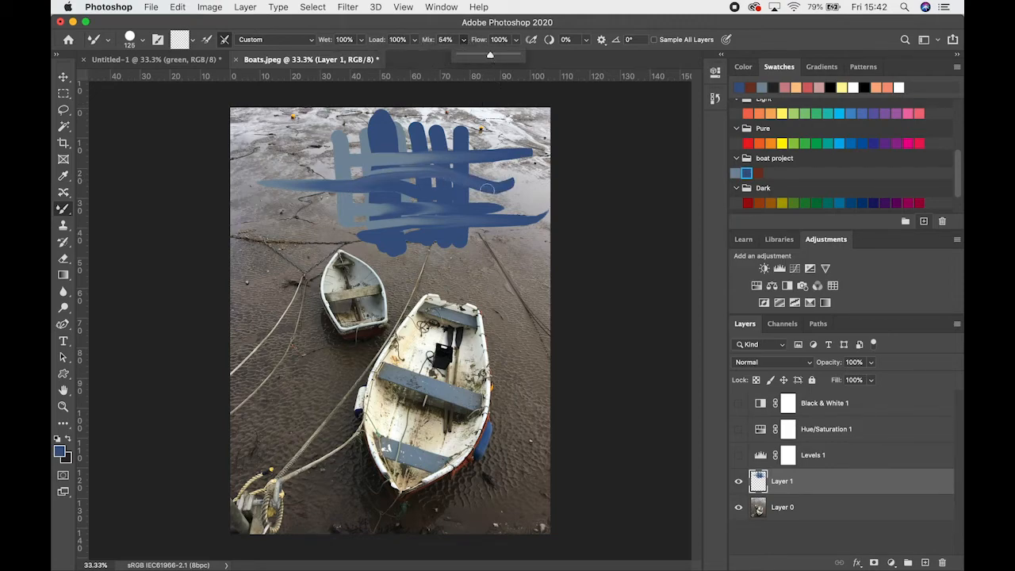
pyautogui.moveTo(402, 181)
pyautogui.mouseDown()
pyautogui.moveTo(352, 162)
pyautogui.moveTo(397, 155)
pyautogui.moveTo(419, 126)
pyautogui.mouseUp()
# Set the Mixer Brush's Mix value to 66% and delete the painted Layer 1
pyautogui.click(463, 40)
pyautogui.moveTo(458, 59); pyautogui.dragTo(471, 58)
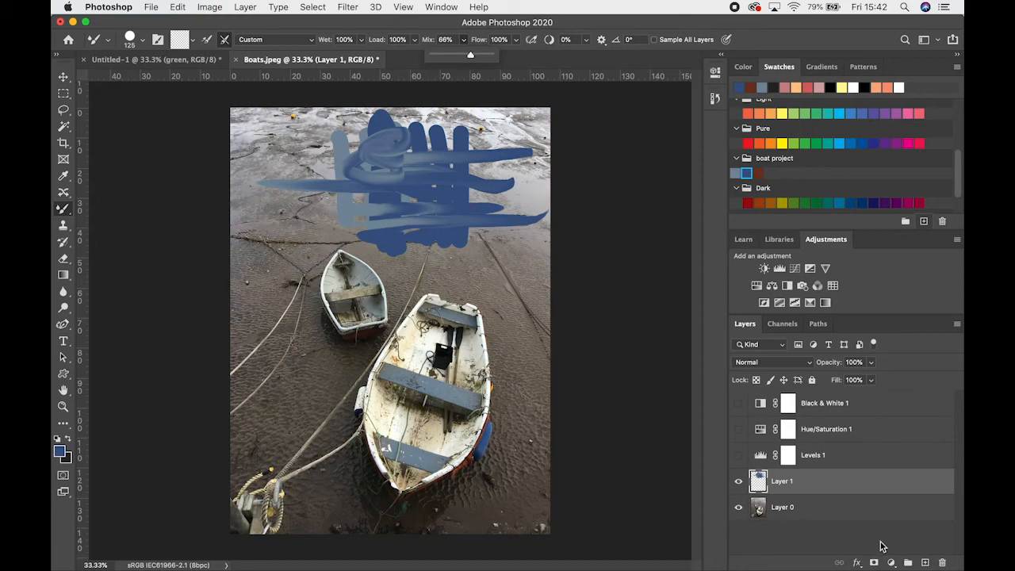
pyautogui.press('BackSpace')
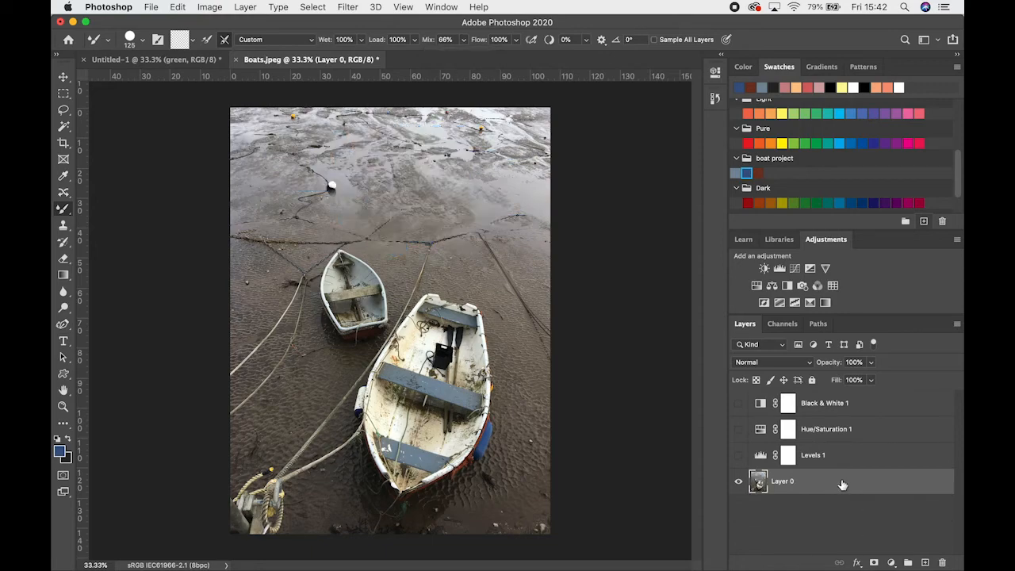